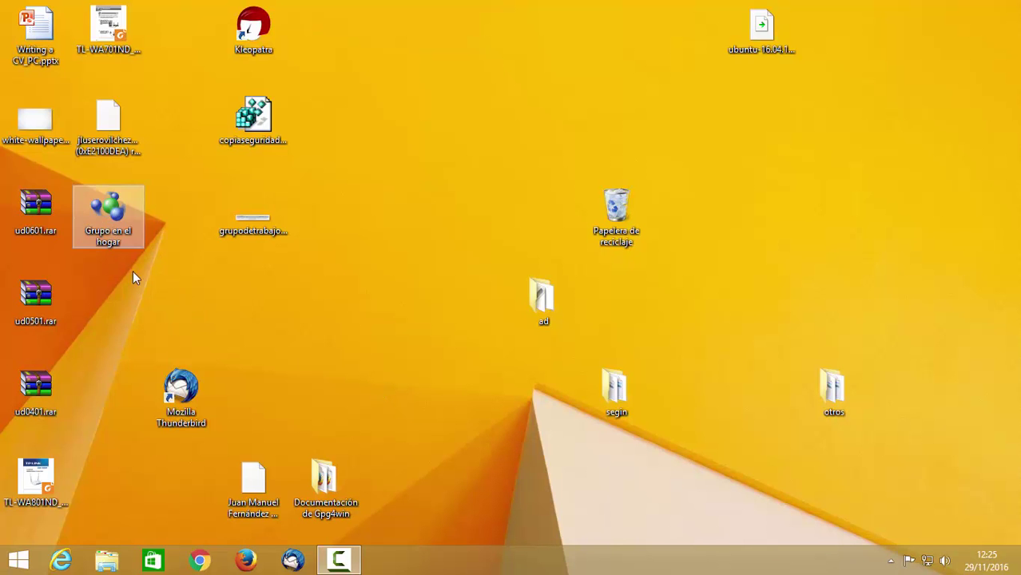
- Create a new folder named COMPARTIDA in the root of Disco local (C:)
click(107, 561)
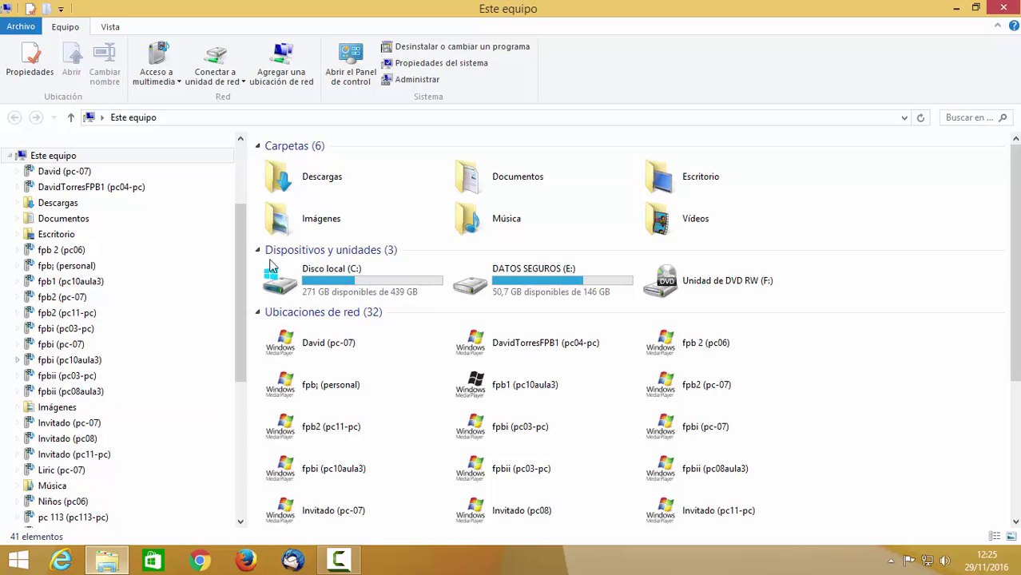
double_click(369, 284)
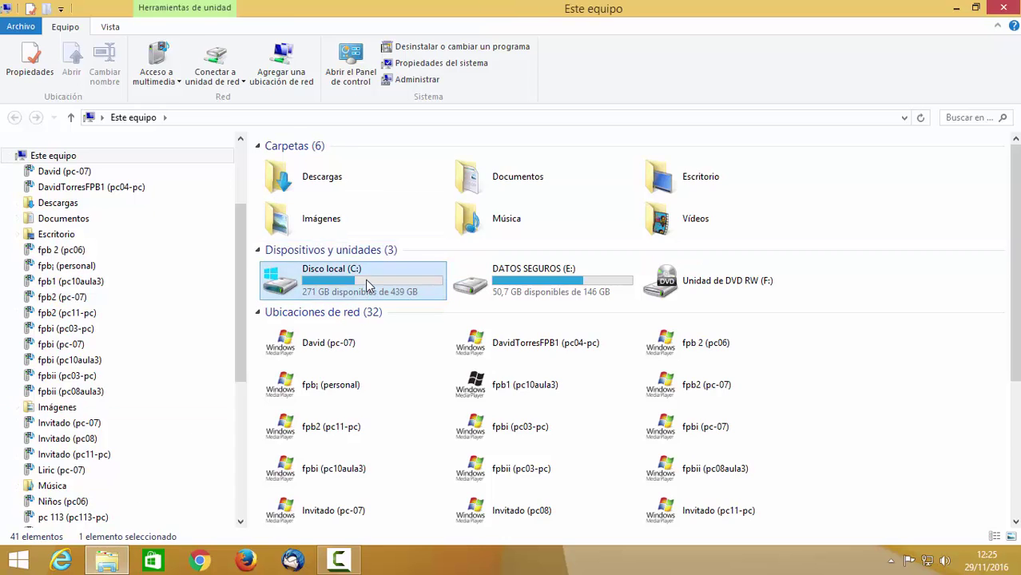
scroll(391, 352, down, 1)
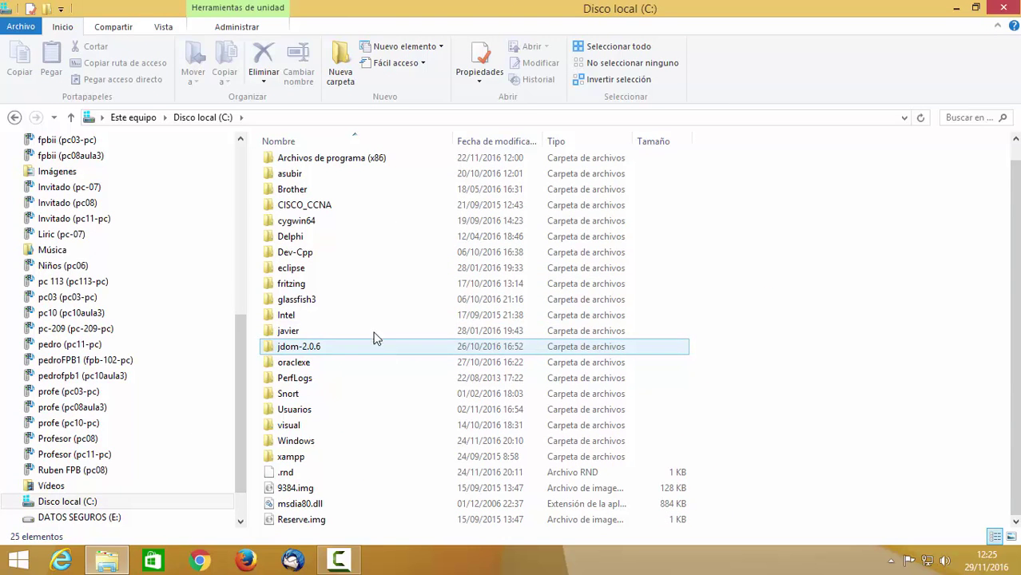
right_click(415, 398)
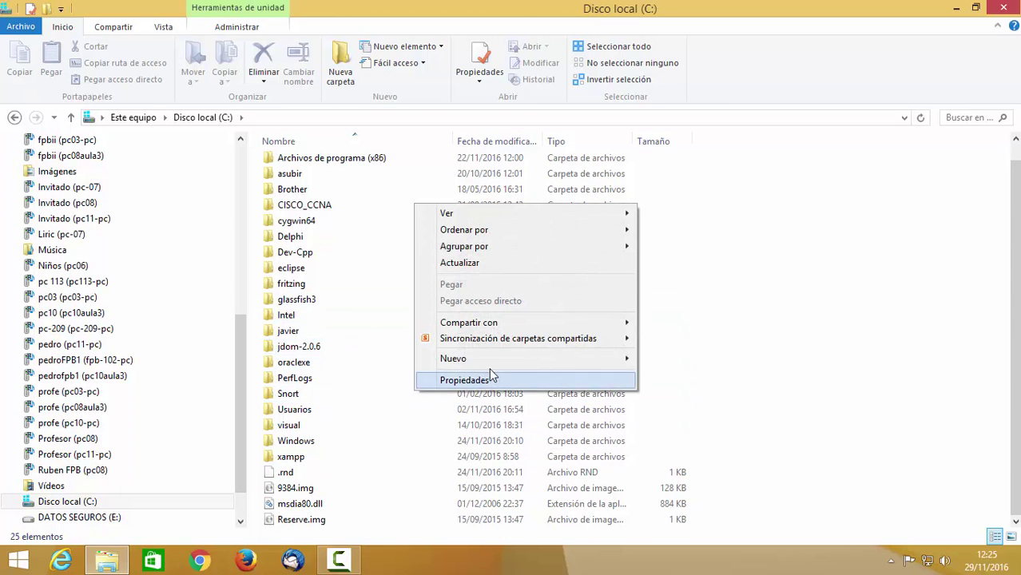
mouse_move(487, 359)
click(675, 359)
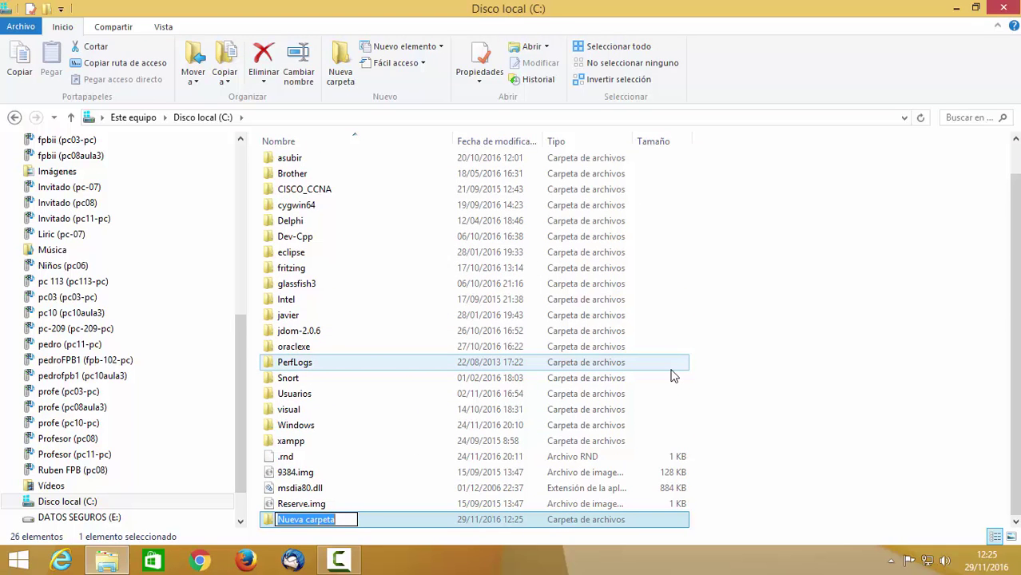
text(COMPARTIDA)
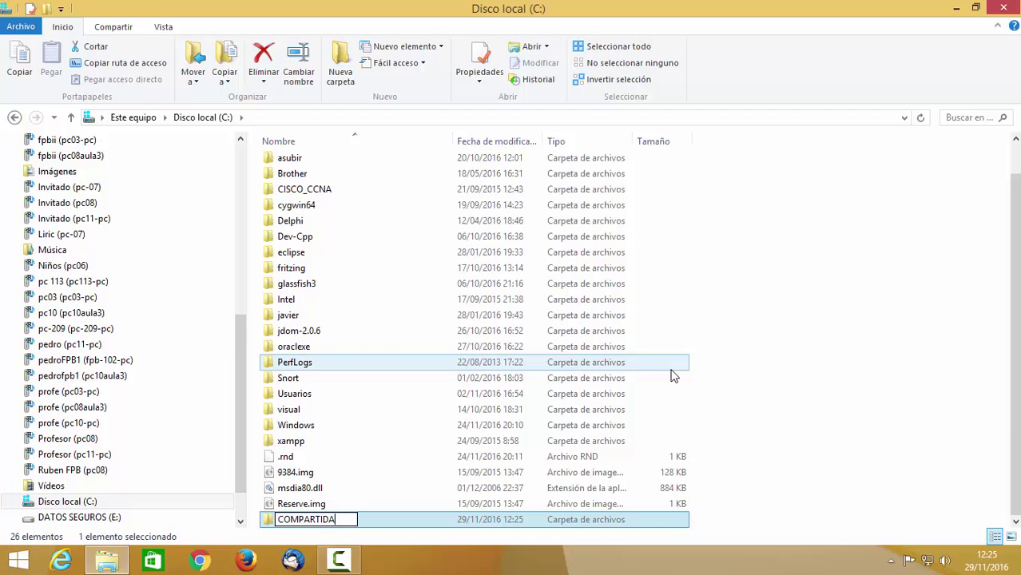
key(Return)
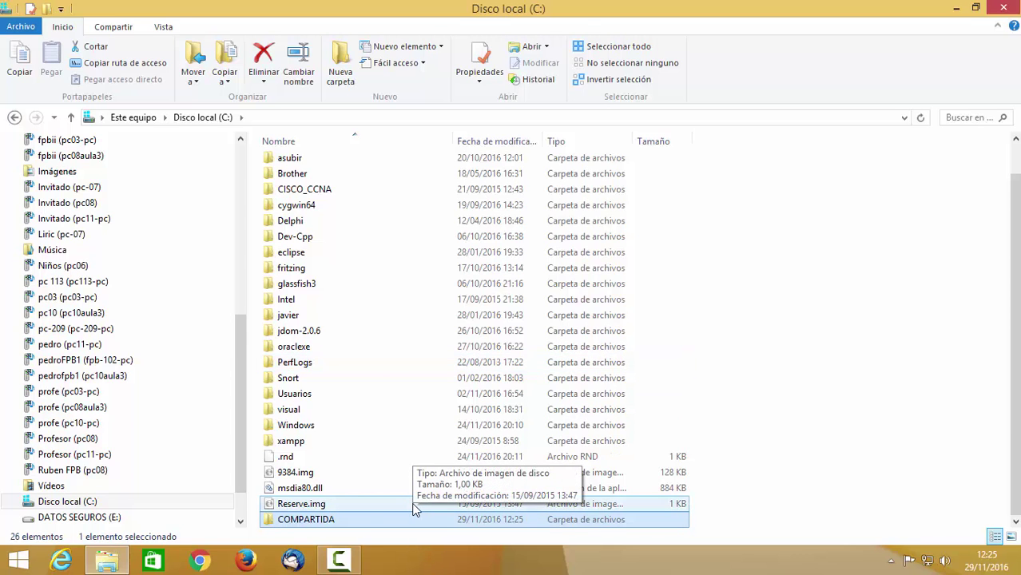
- Share the COMPARTIDA folder with Todos through the sharing settings in its properties
right_click(345, 519)
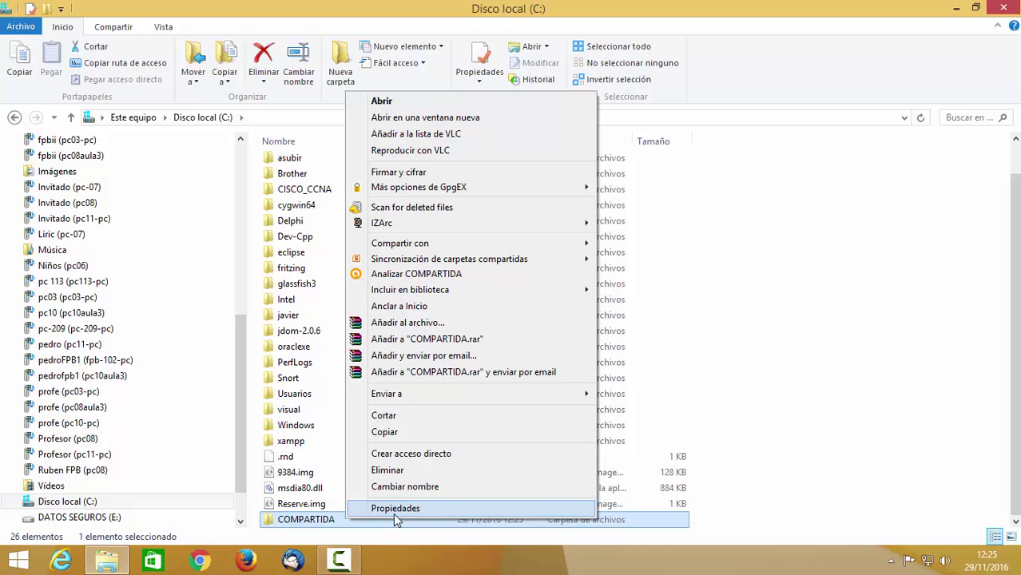
mouse_move(432, 244)
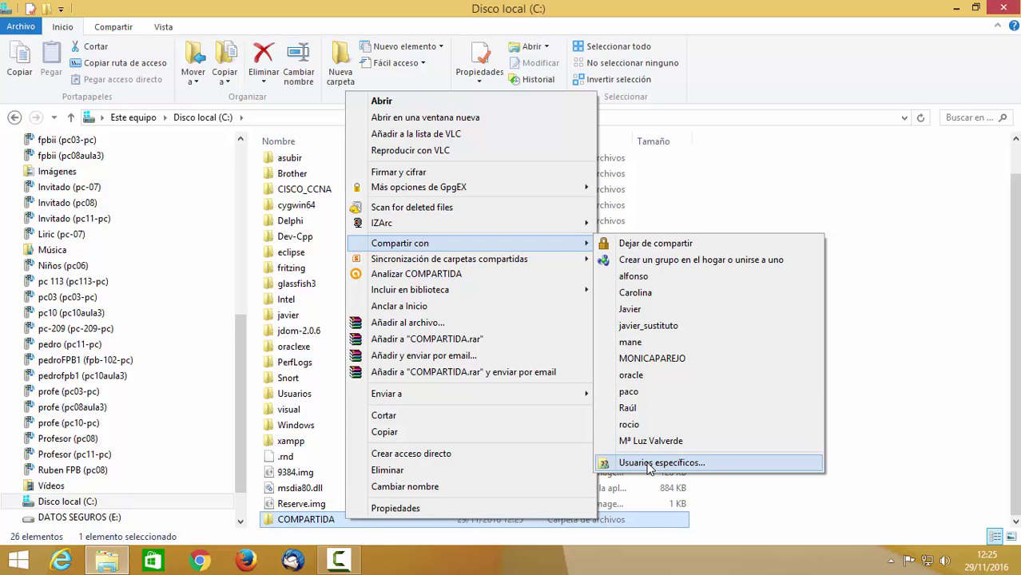
click(528, 508)
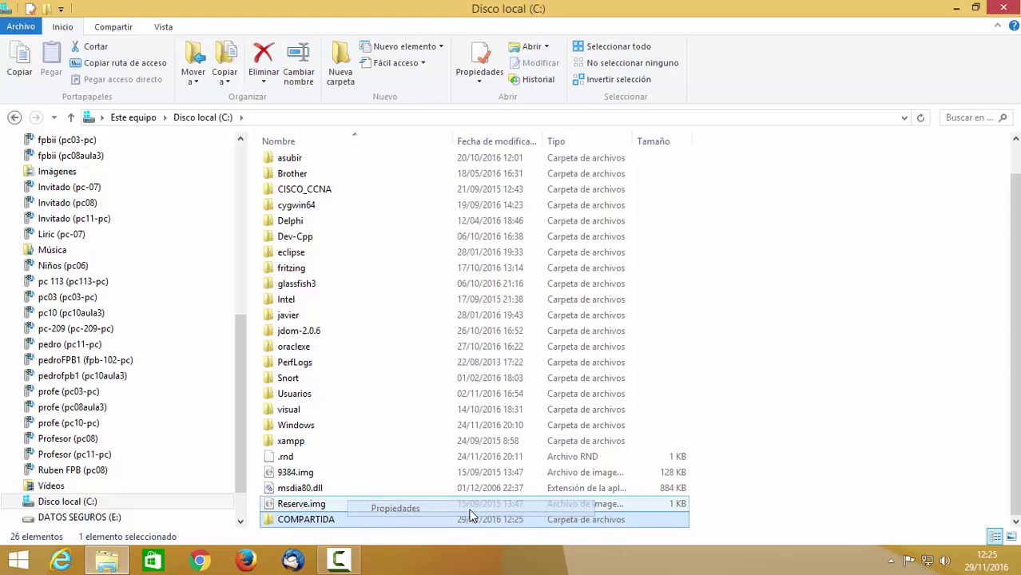
click(412, 216)
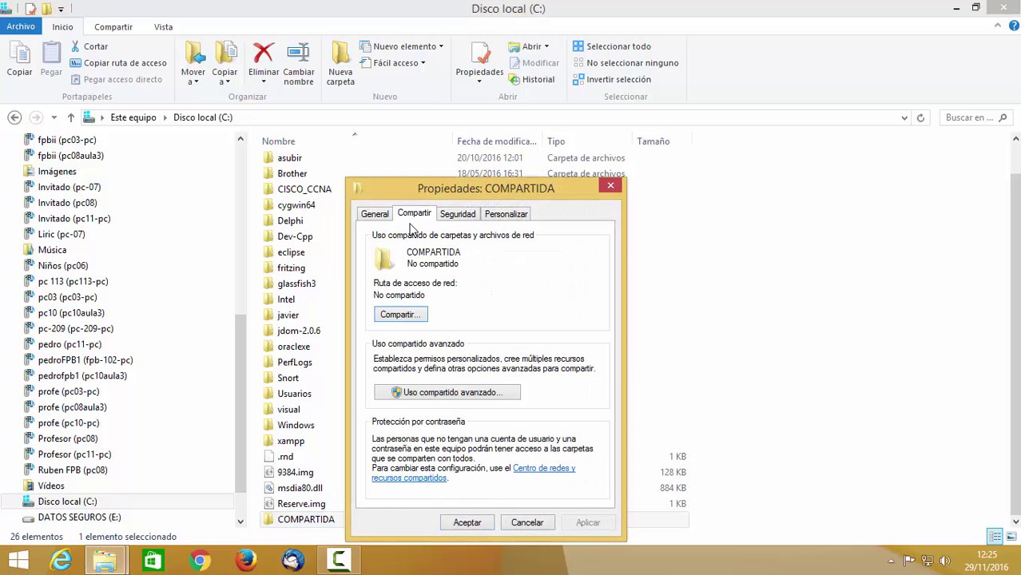
click(399, 315)
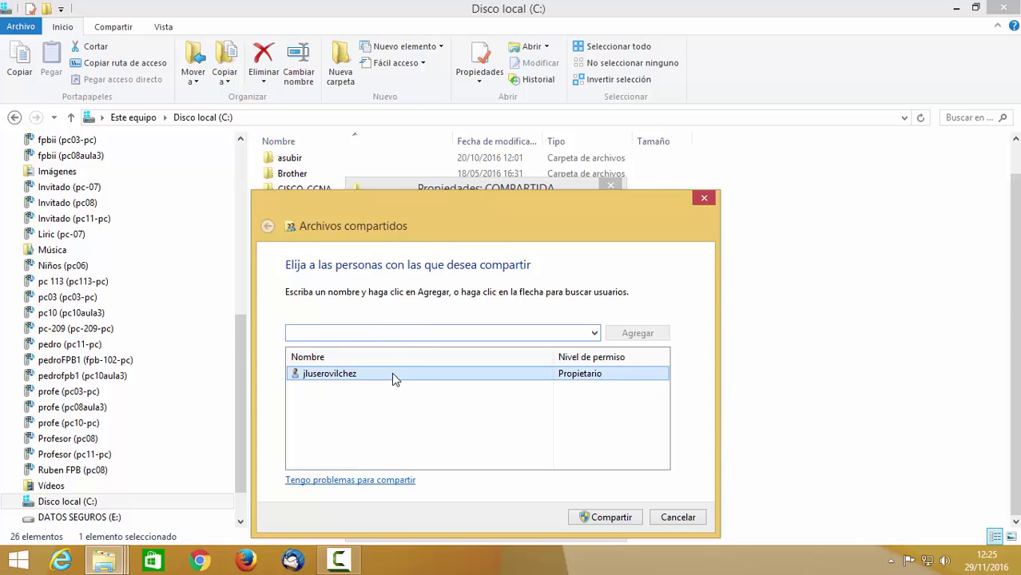
click(594, 333)
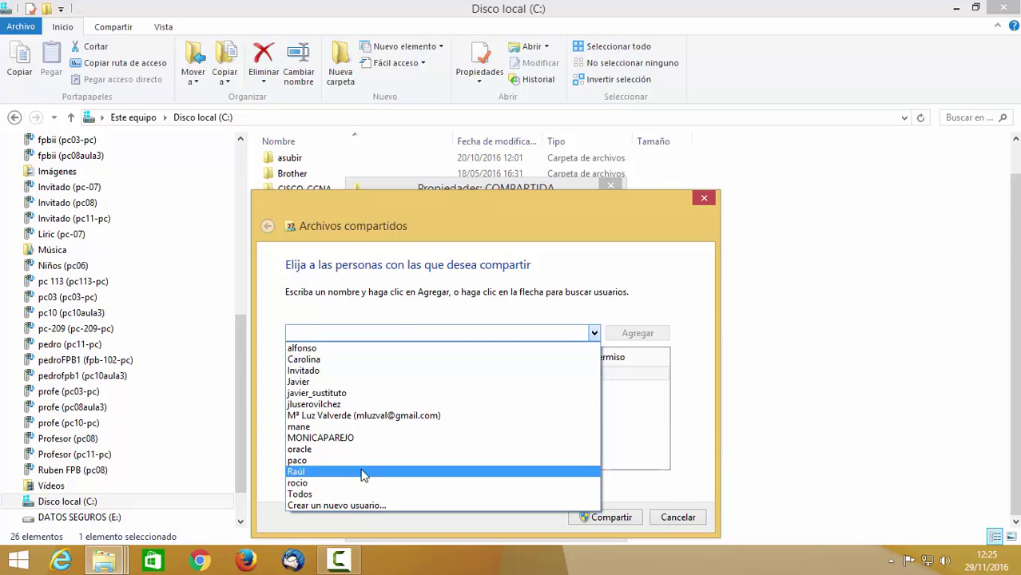
click(344, 496)
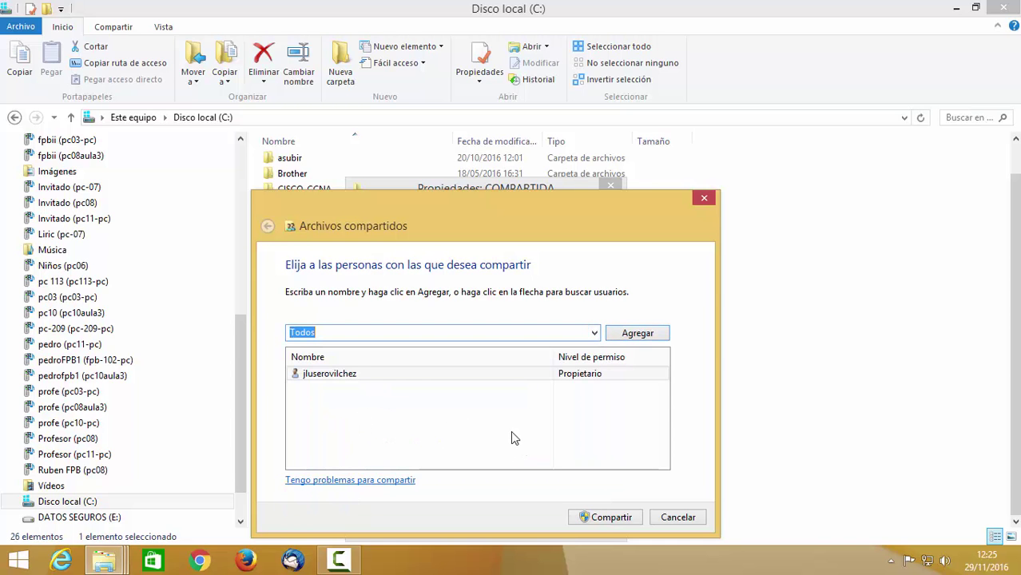
click(611, 520)
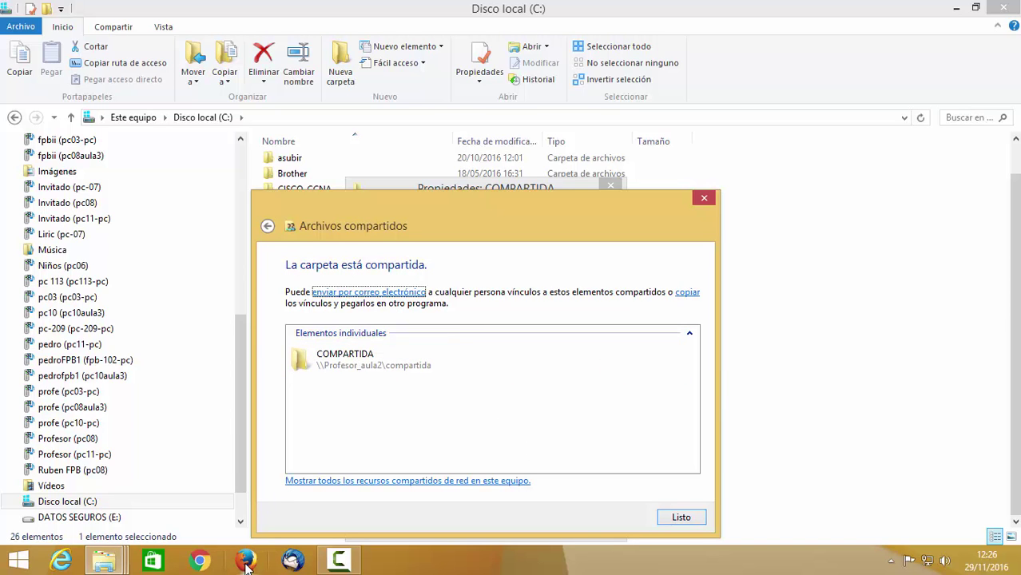
- Bring the Disco local (C:) window to the front, restore it to a smaller size and move it aside
click(104, 561)
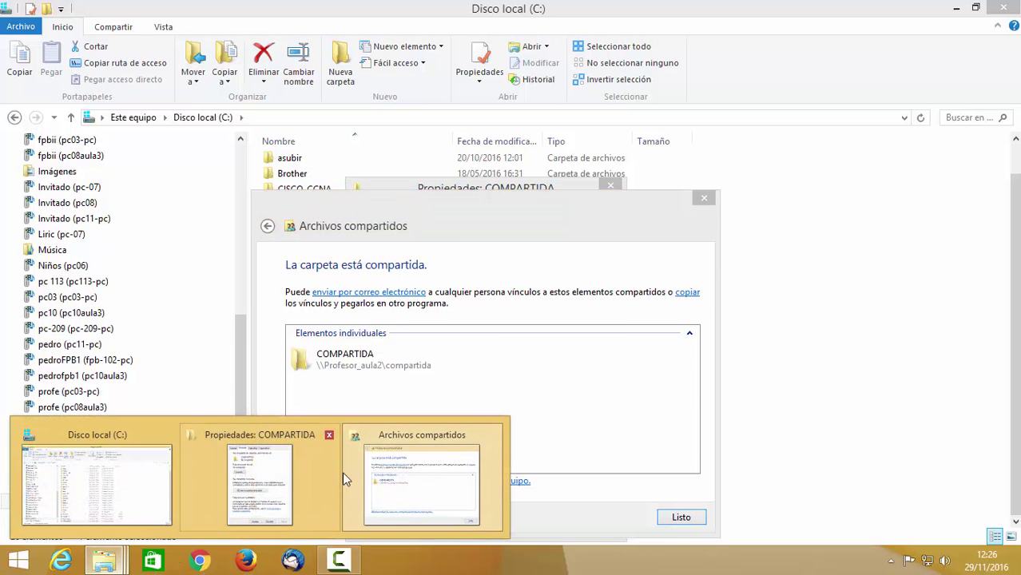
click(150, 484)
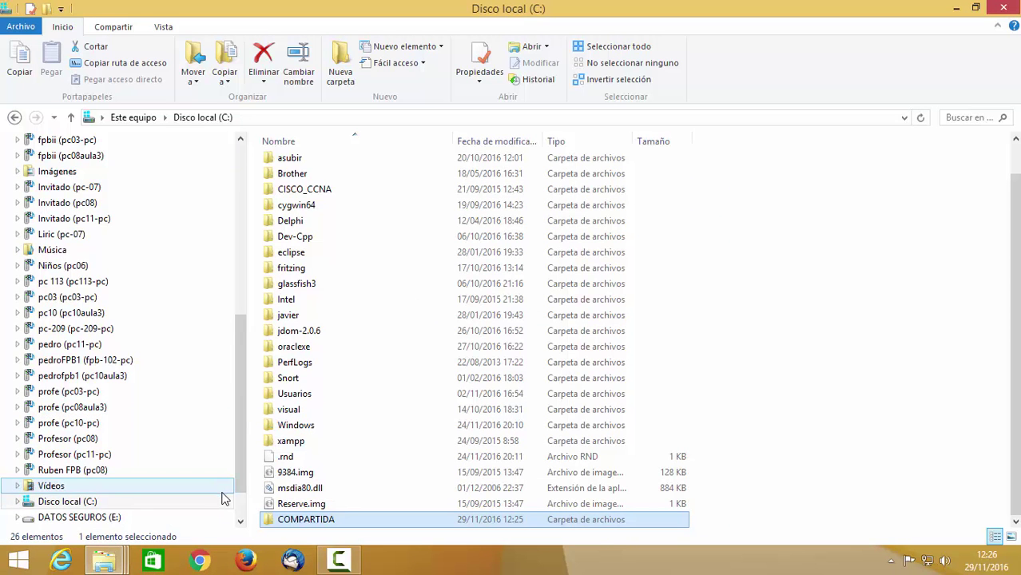
click(349, 477)
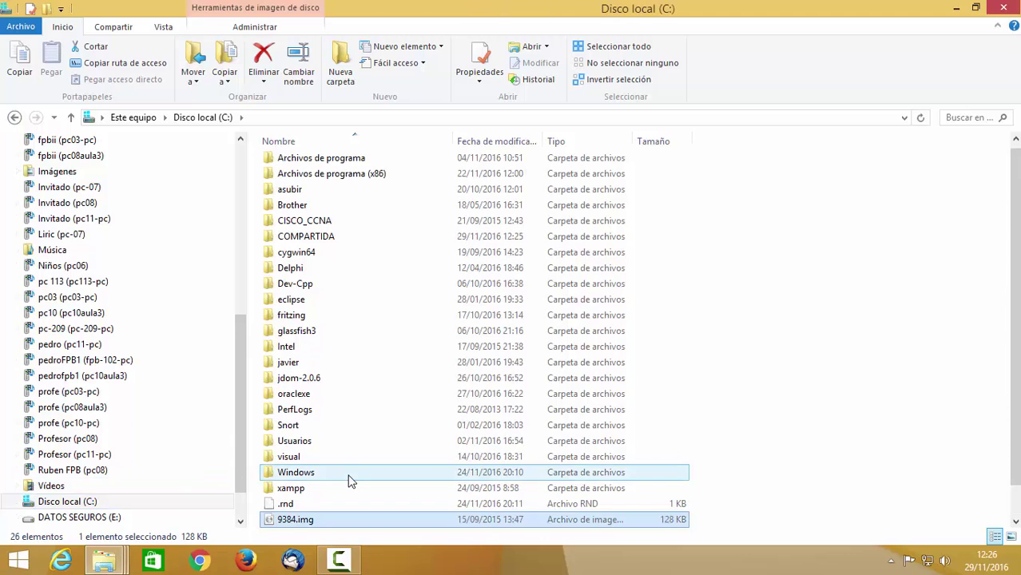
double_click(472, 8)
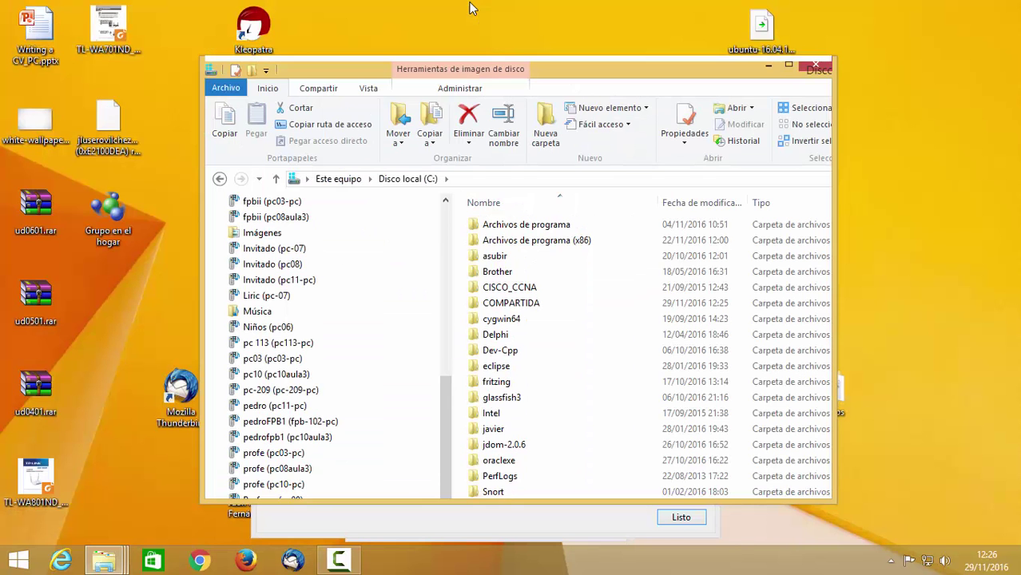
drag(564, 75, 634, 69)
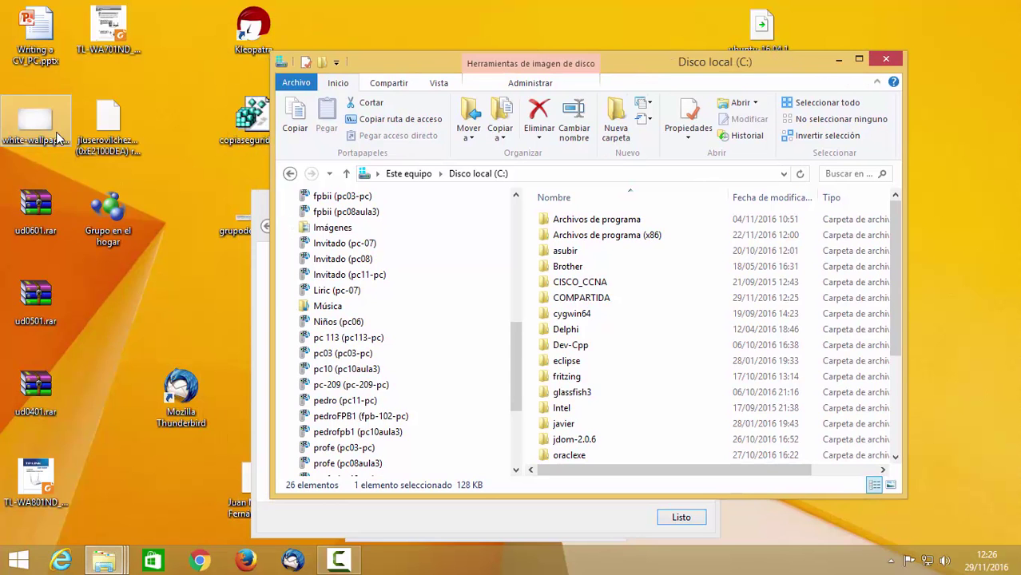
- Search the Start screen for EXPLO and open Explorador de archivos
click(18, 561)
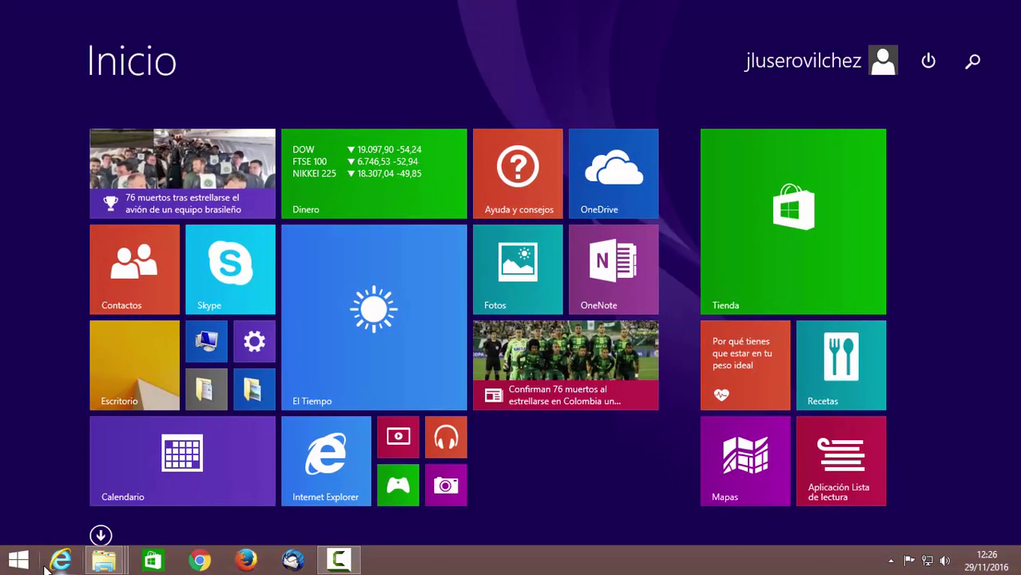
text(EXP)
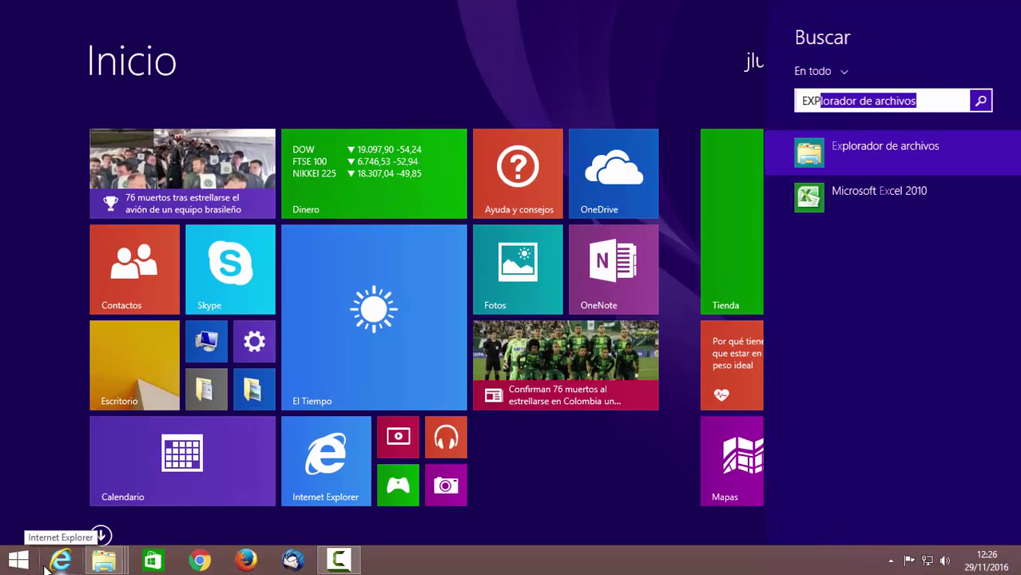
text(LO)
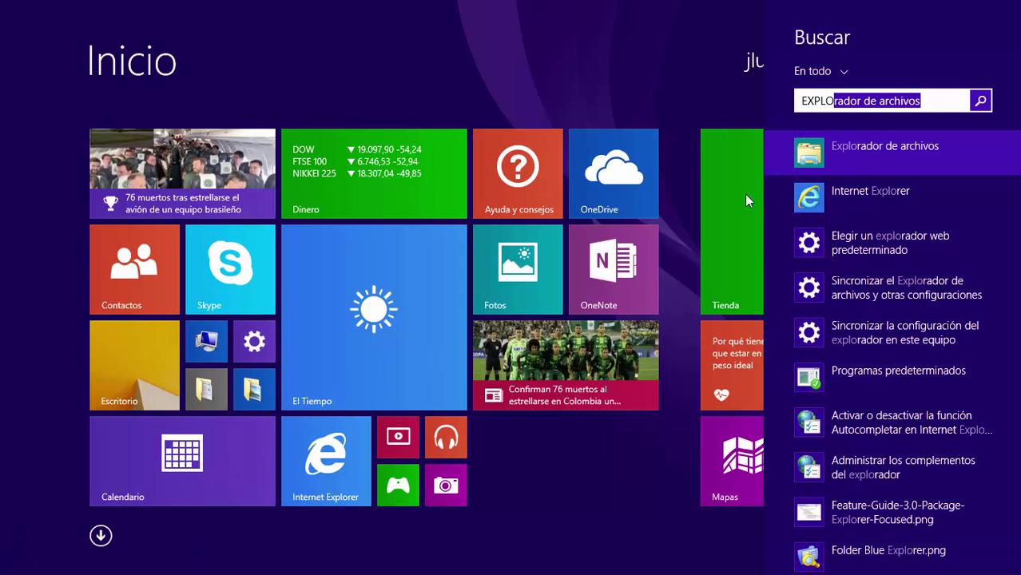
click(838, 158)
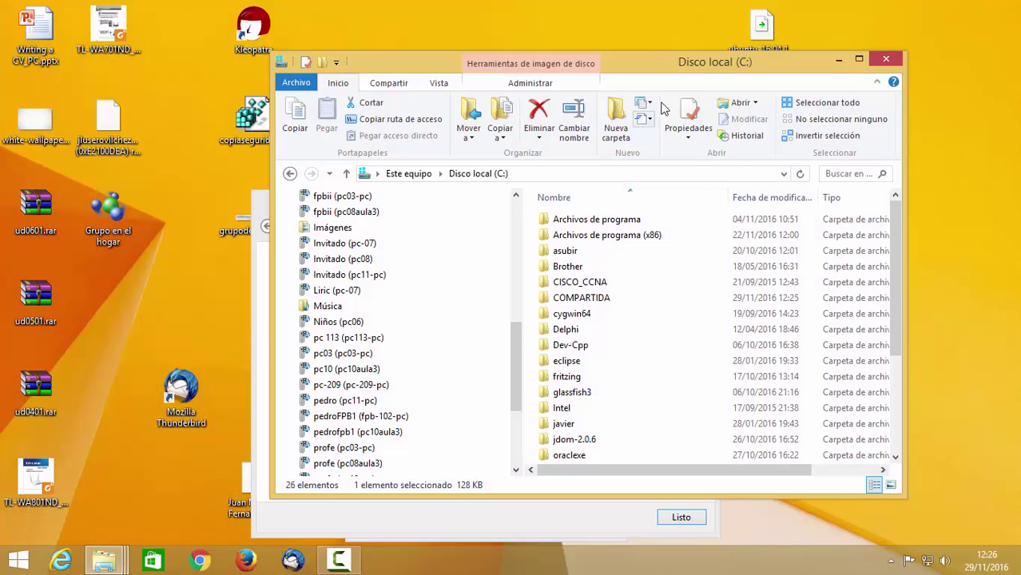
- Arrange the Disco local (C:) and Archivos compartidos windows so the address bar and the shared folder's network path are both readable
drag(673, 68, 411, 101)
click(667, 201)
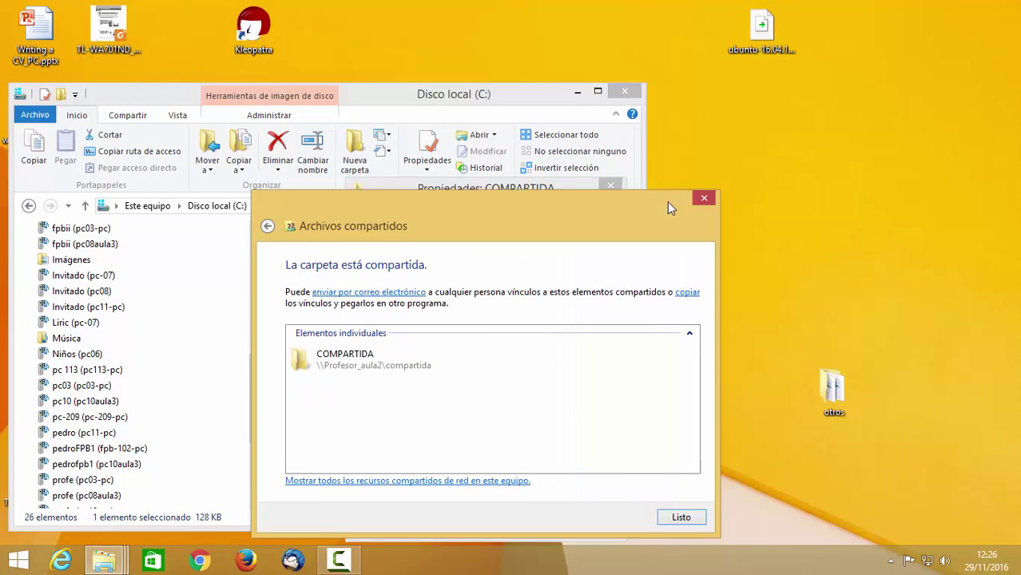
drag(667, 201, 874, 167)
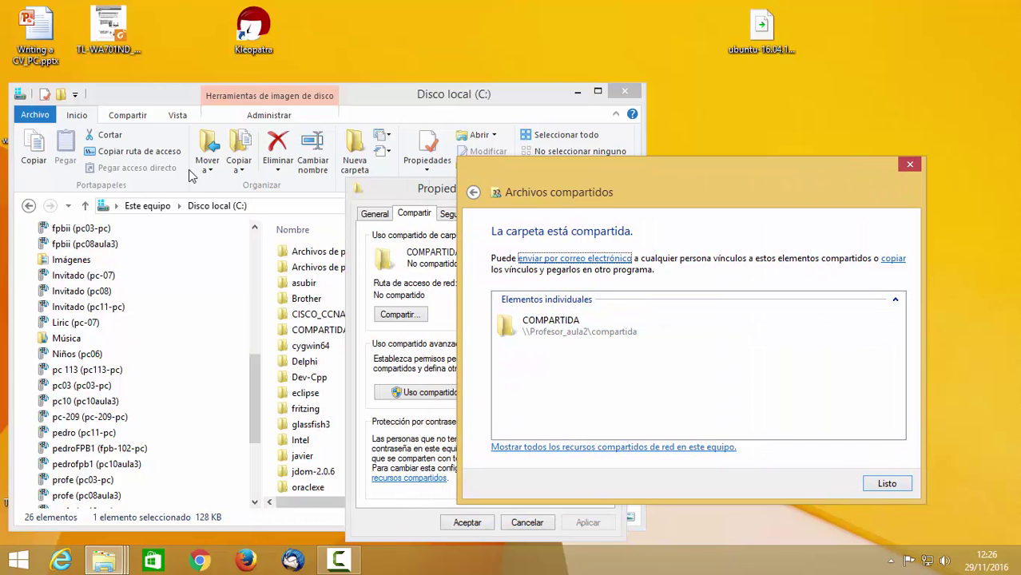
click(263, 207)
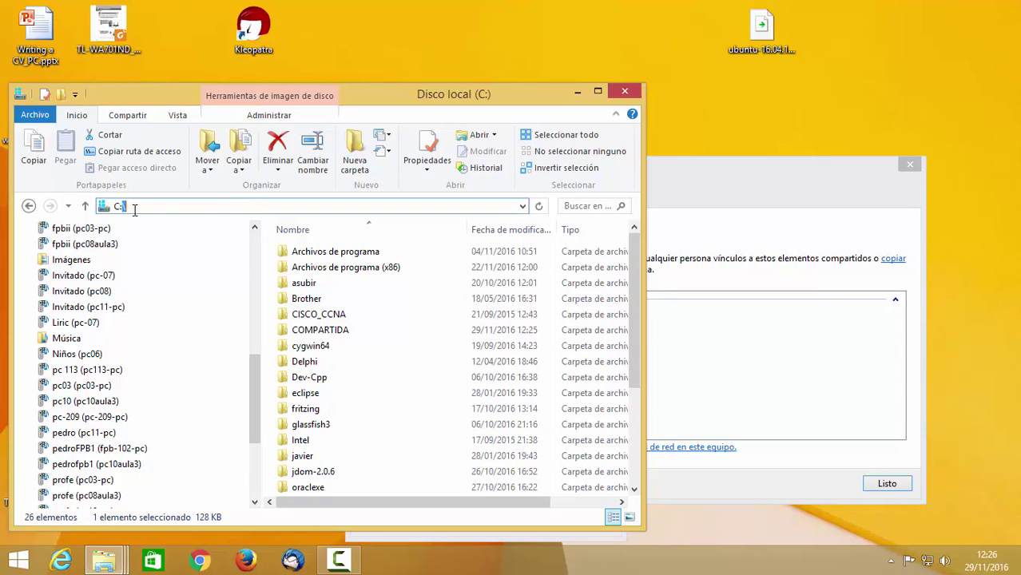
text(\\)
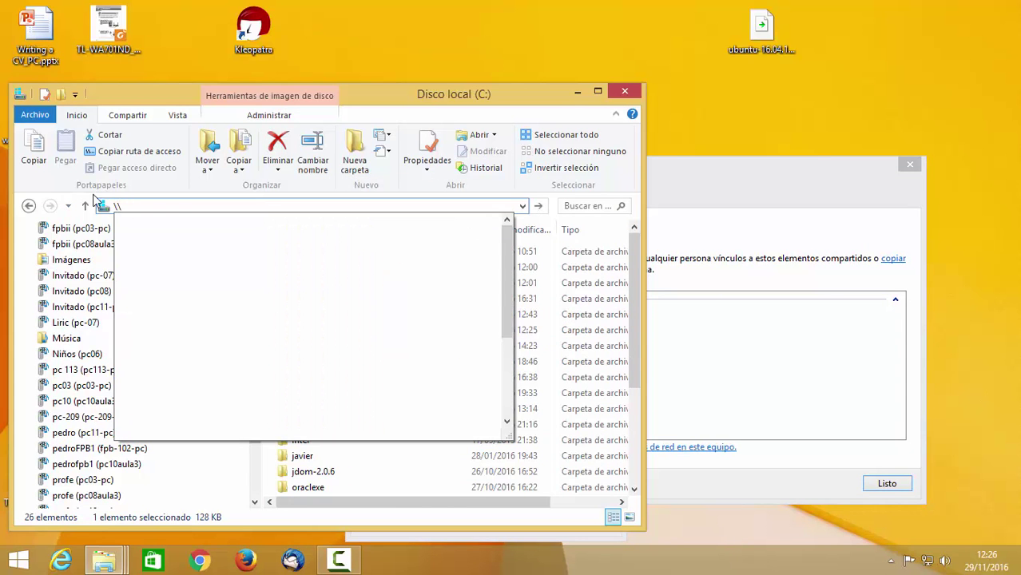
text(pro)
key(Down)
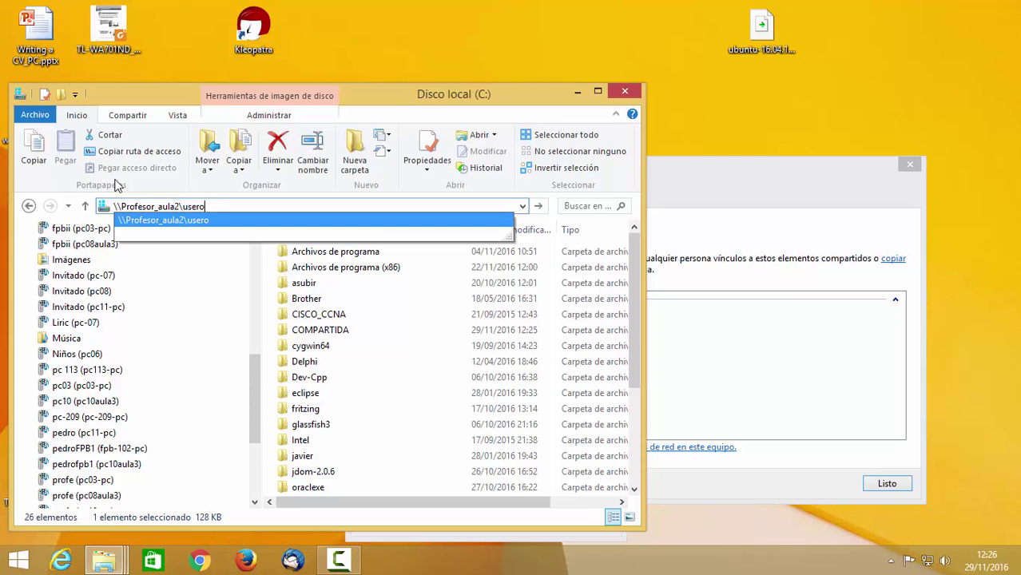
- Move the Archivos compartidos window farther away from the Disco local (C:) window, keeping the shared folder's network path in view
drag(750, 181, 796, 175)
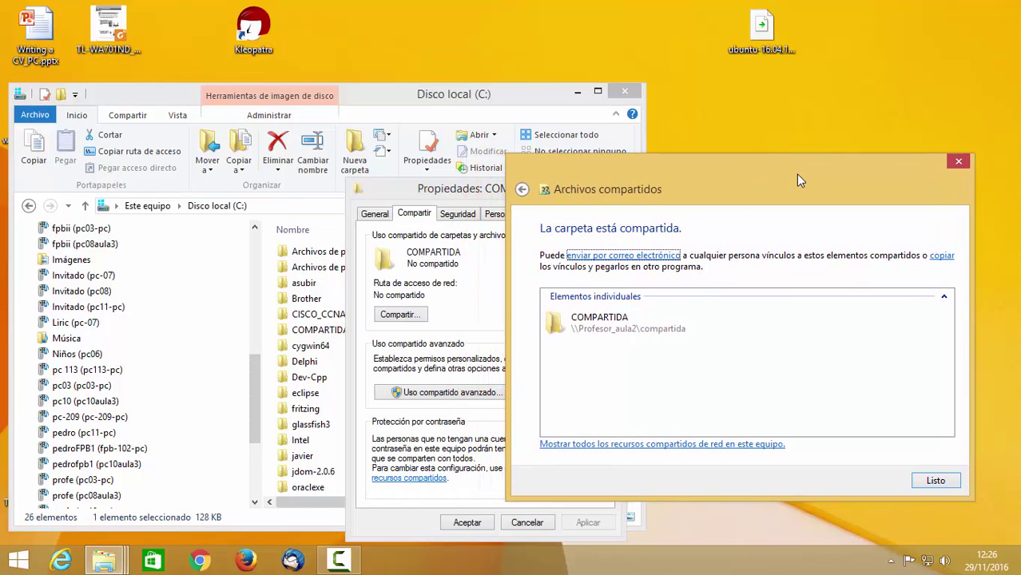
click(272, 210)
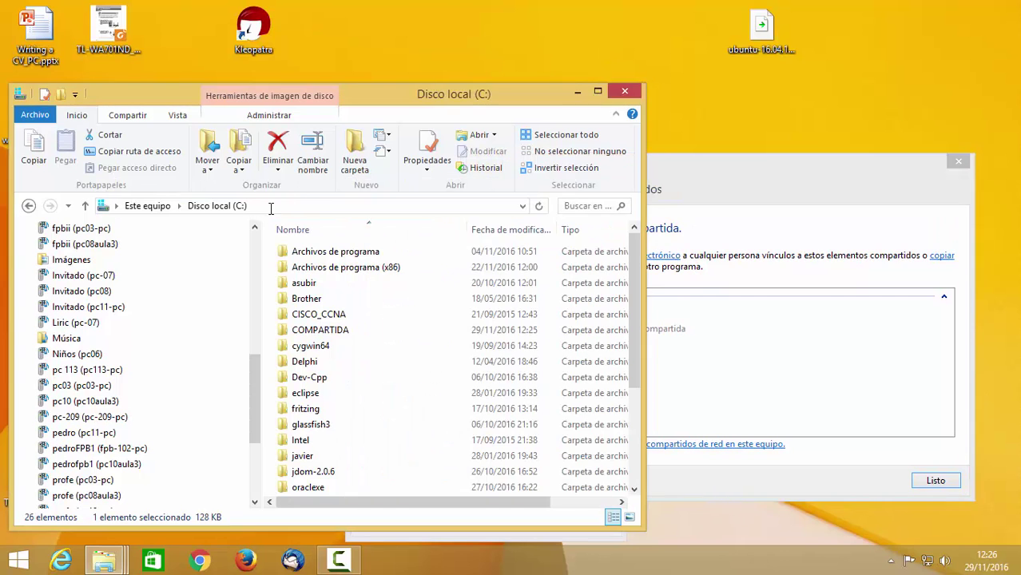
text(\\)
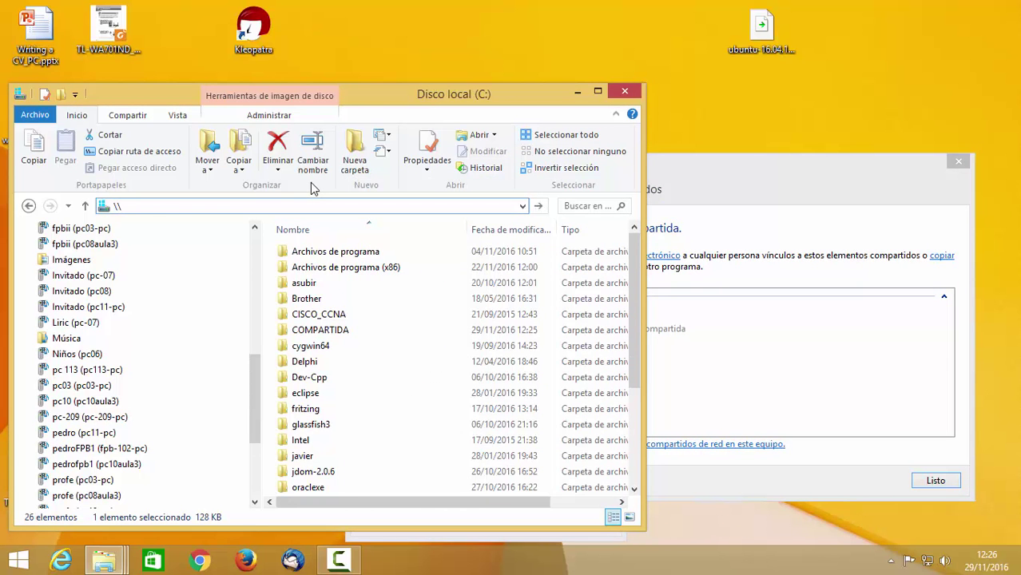
click(714, 180)
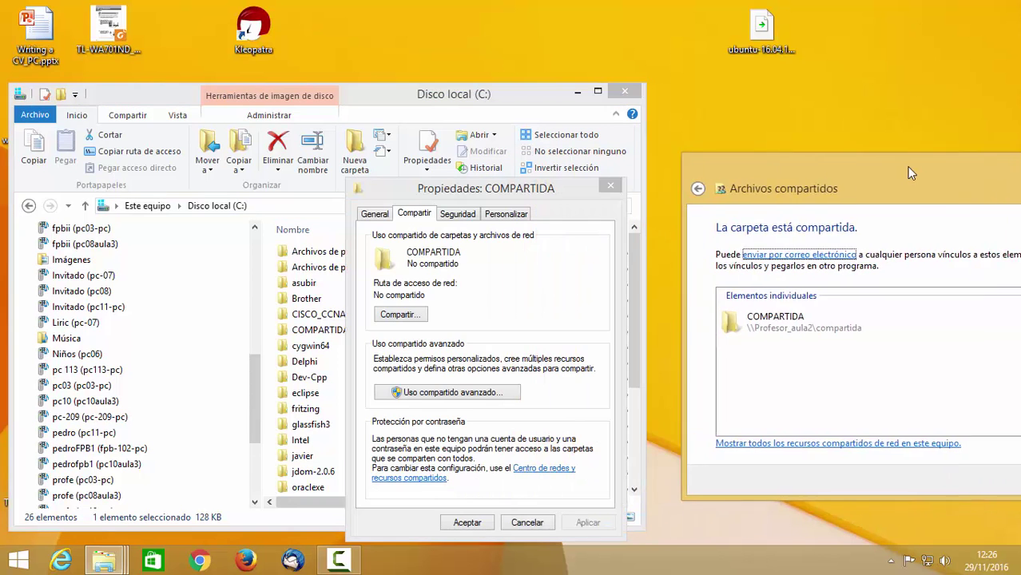
- Open the shared folder through its network path \\Profesor_aula2\compartida in the file explorer window
click(287, 205)
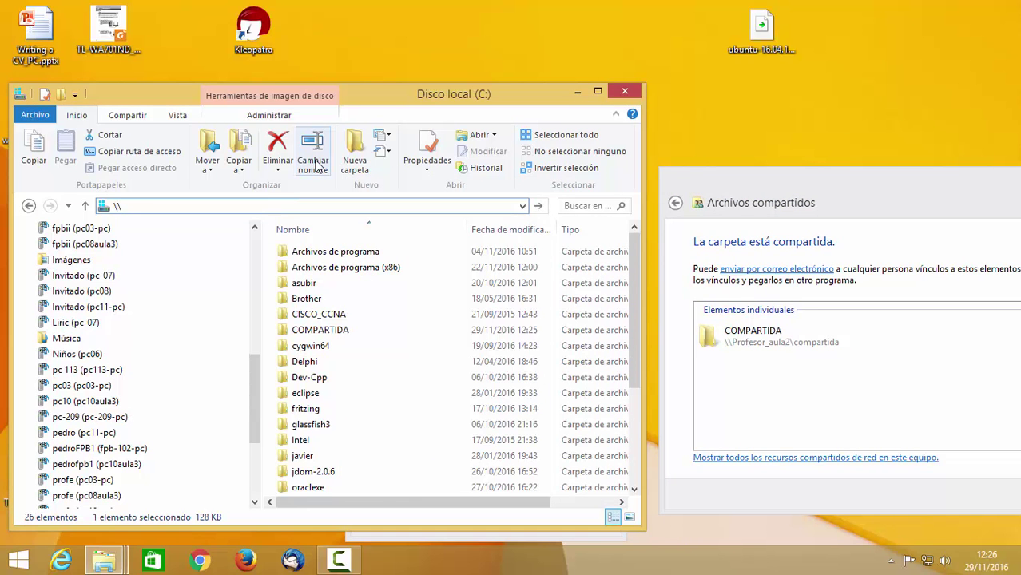
text(pr)
key(BackSpace)
key(BackSpace)
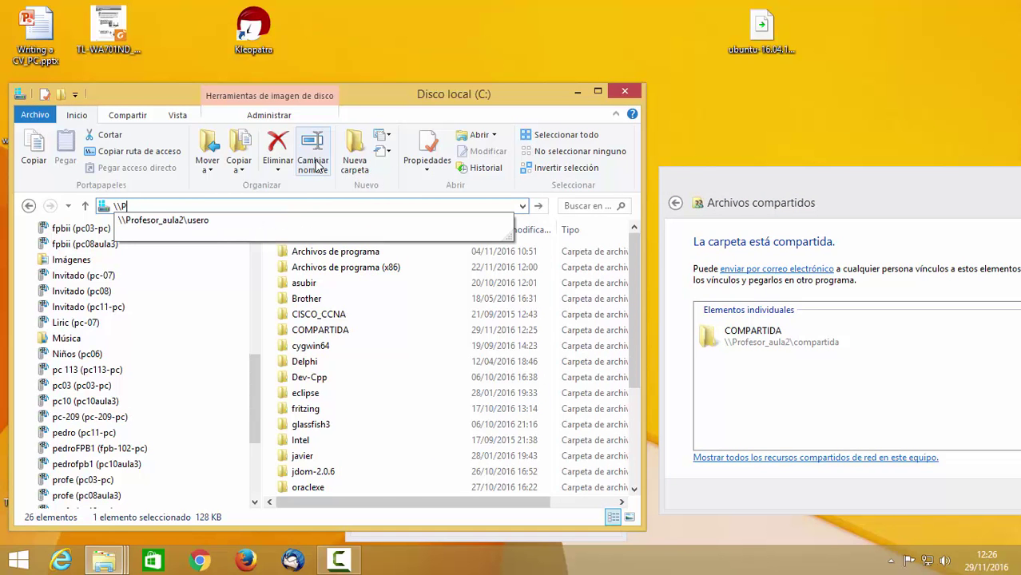
text(Profesor_aula2\compartida)
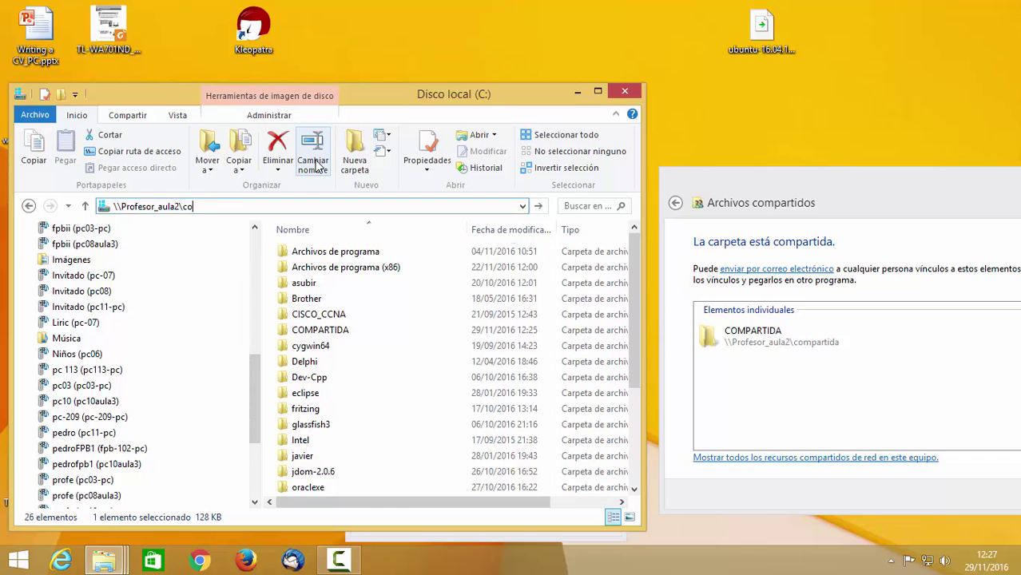
key(Return)
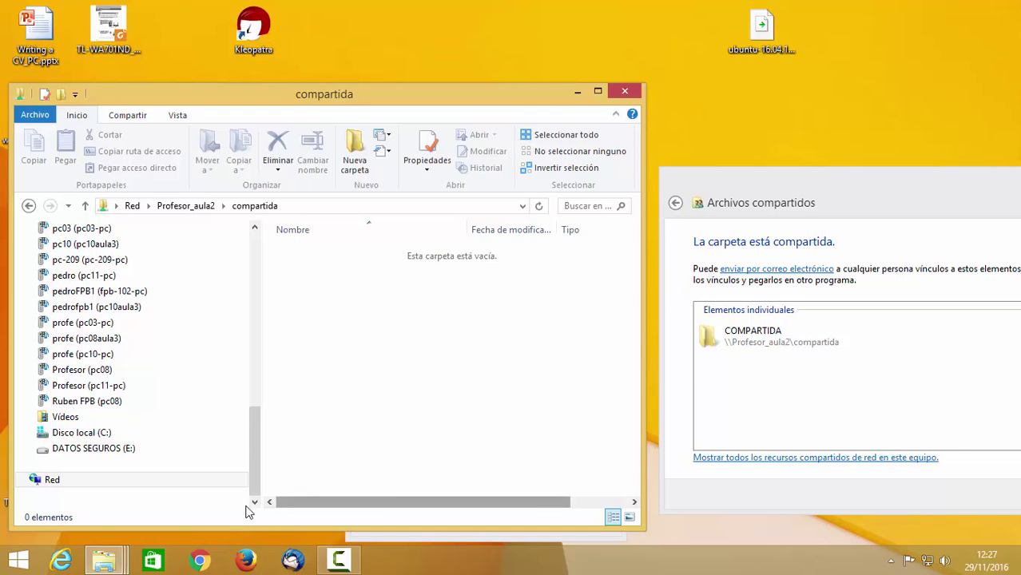
- Browse from Red to the PROFESOR_AULA2 computer and open its compartida shared folder
mouse_move(111, 561)
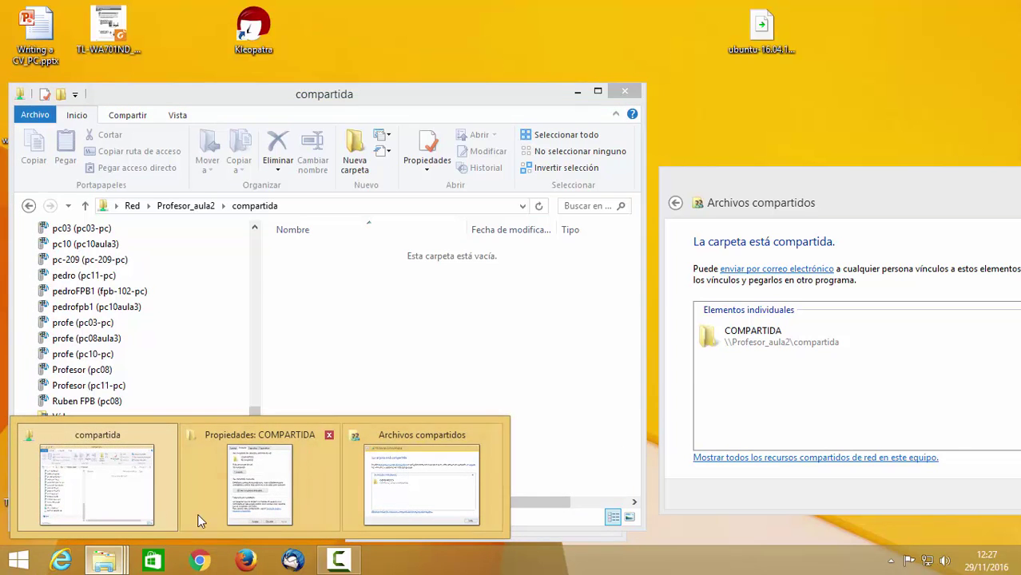
click(96, 484)
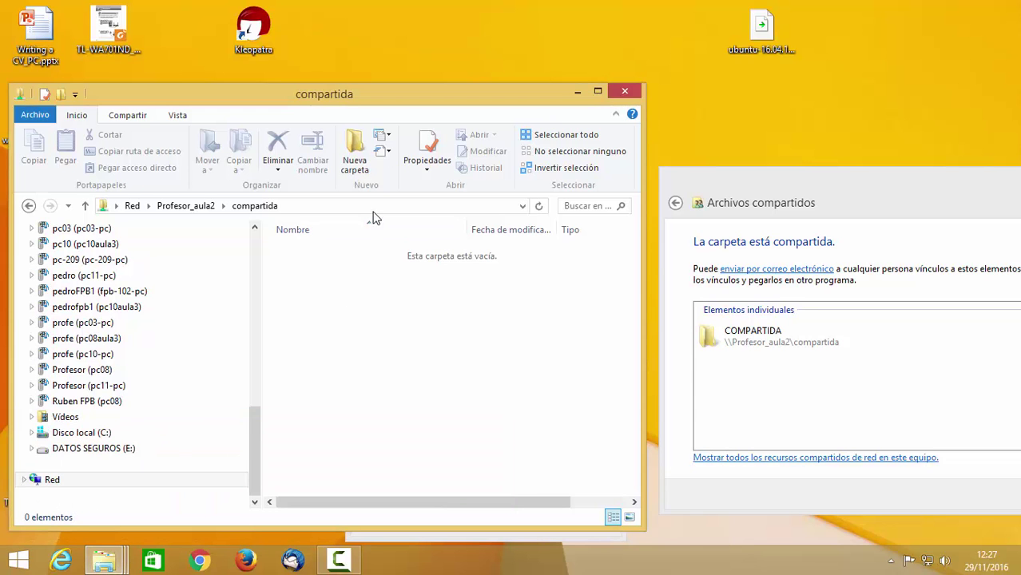
drag(248, 429, 248, 451)
click(52, 482)
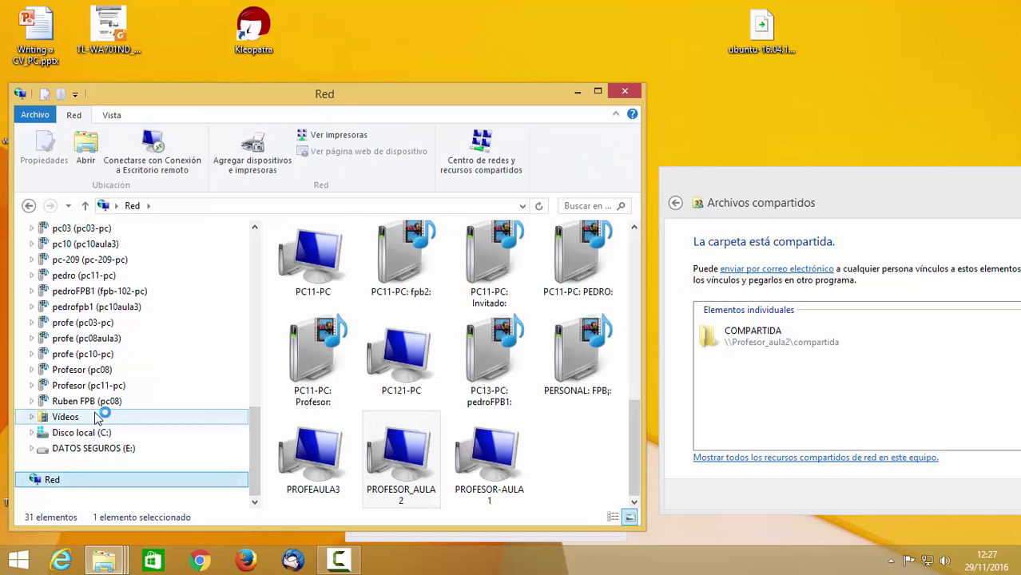
click(493, 355)
scroll(493, 355, down, 1)
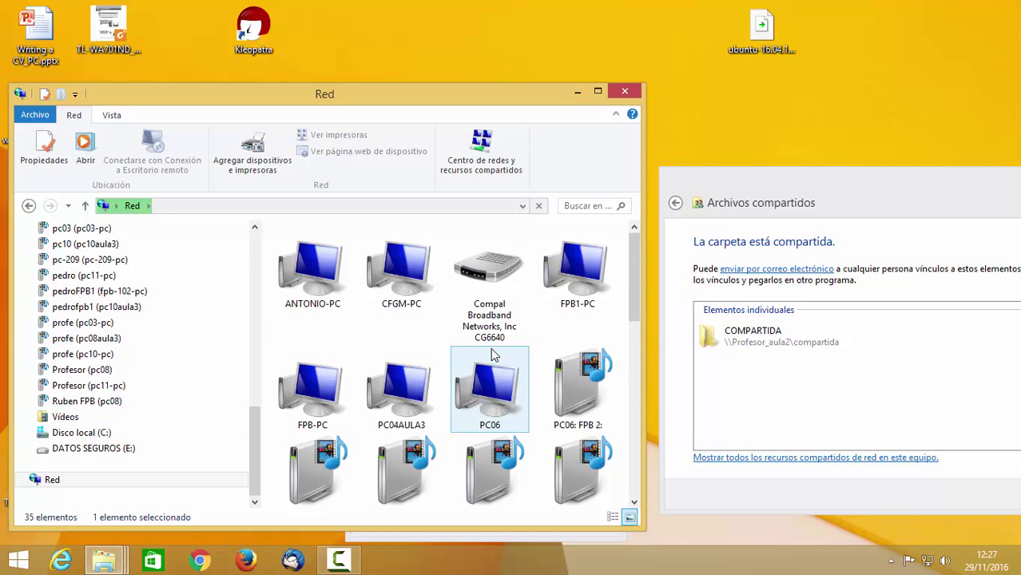
scroll(493, 355, down, 5)
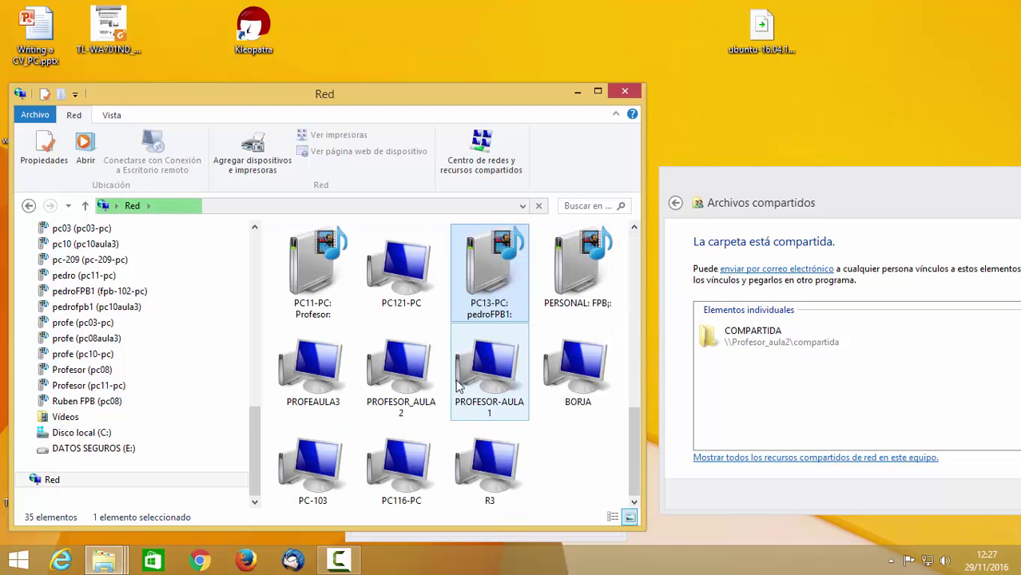
click(414, 388)
double_click(414, 388)
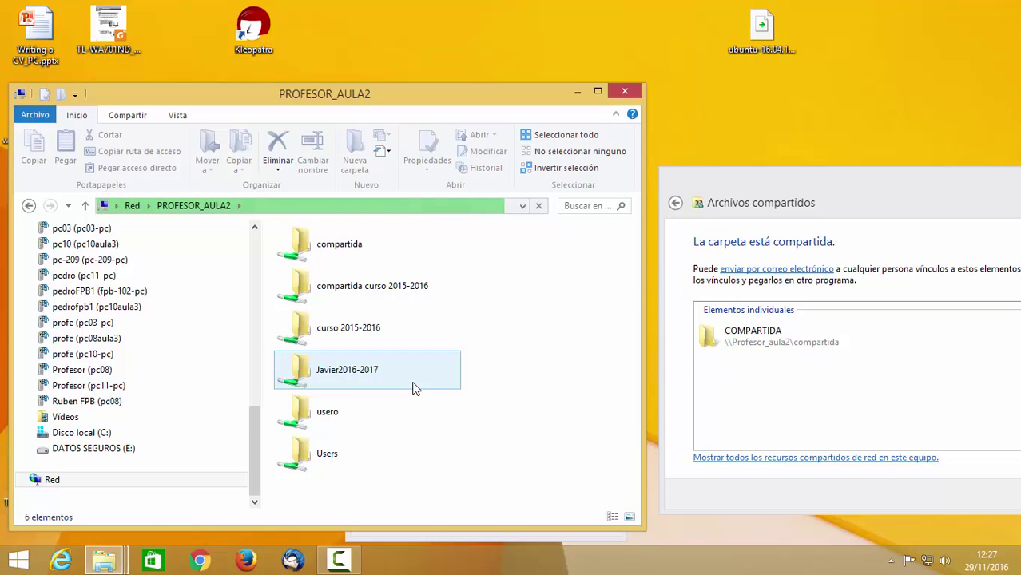
double_click(391, 252)
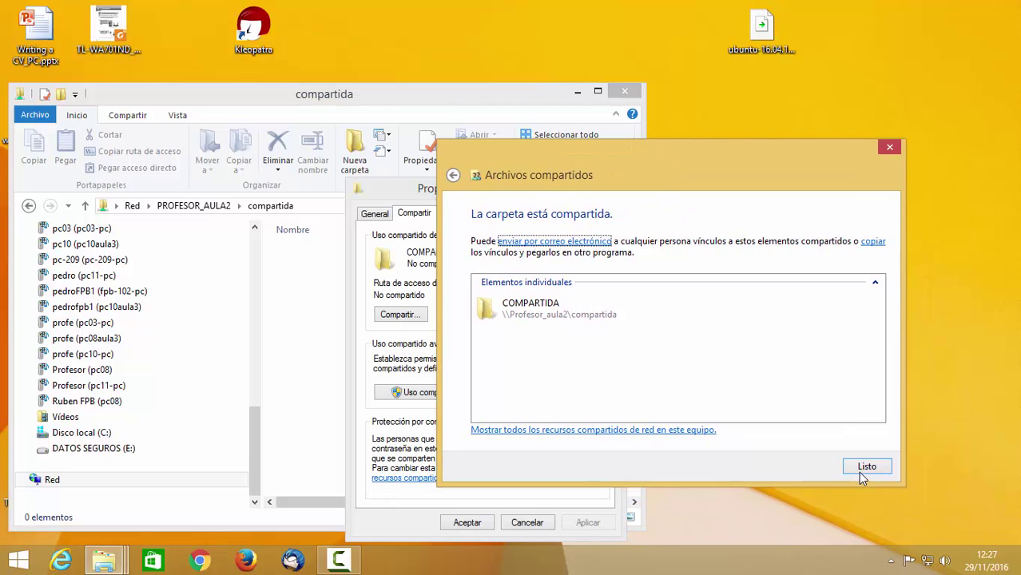
- Finish the file sharing wizard and open the advanced sharing settings of COMPARTIDA, keeping COMPARTIDA as the share name
click(865, 470)
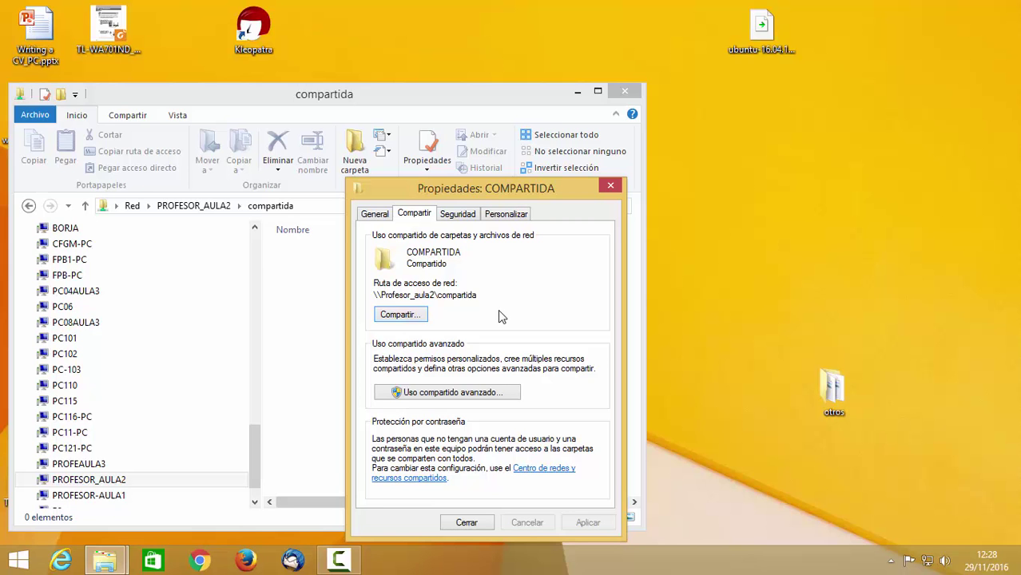
click(471, 392)
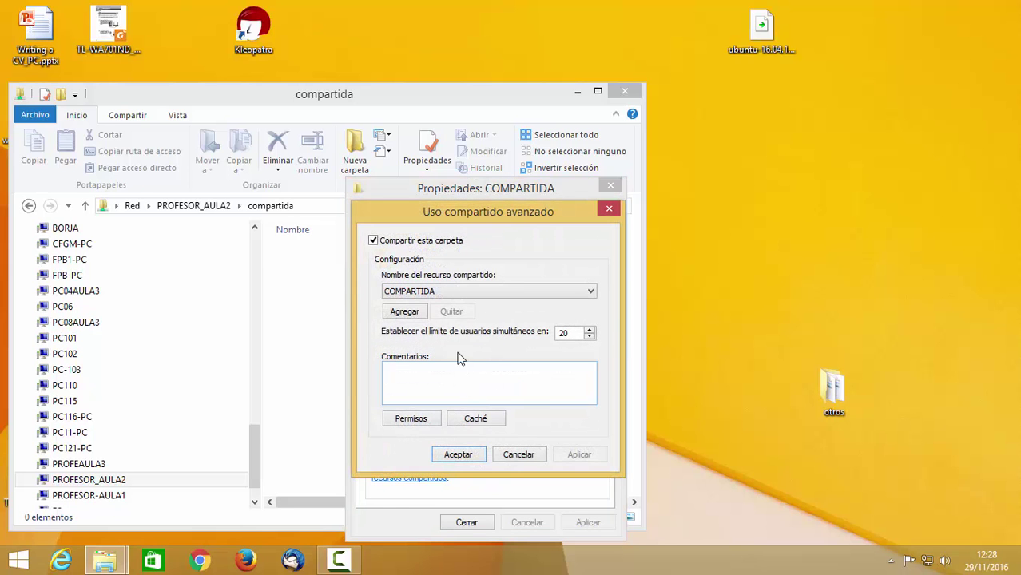
click(431, 293)
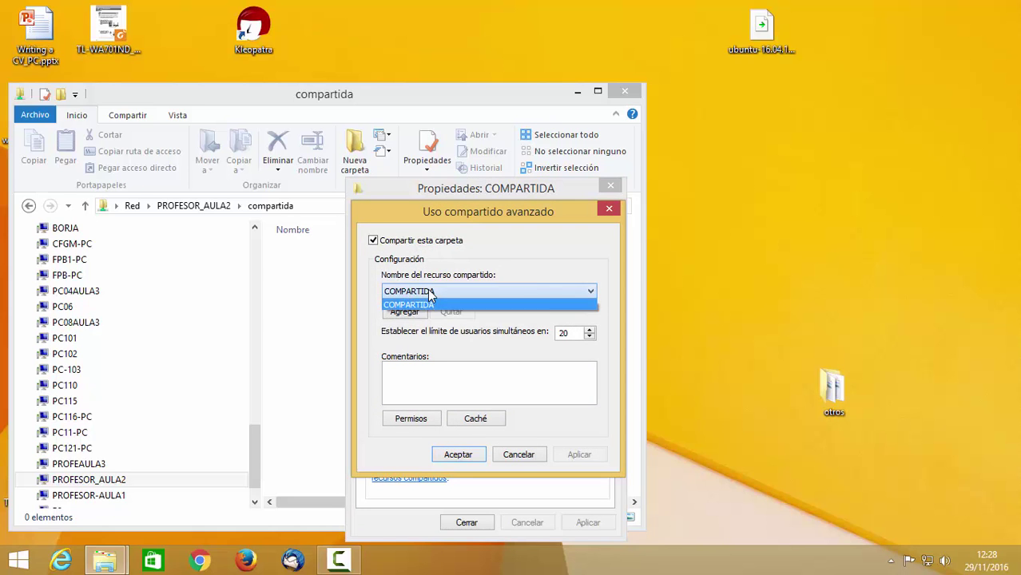
click(430, 303)
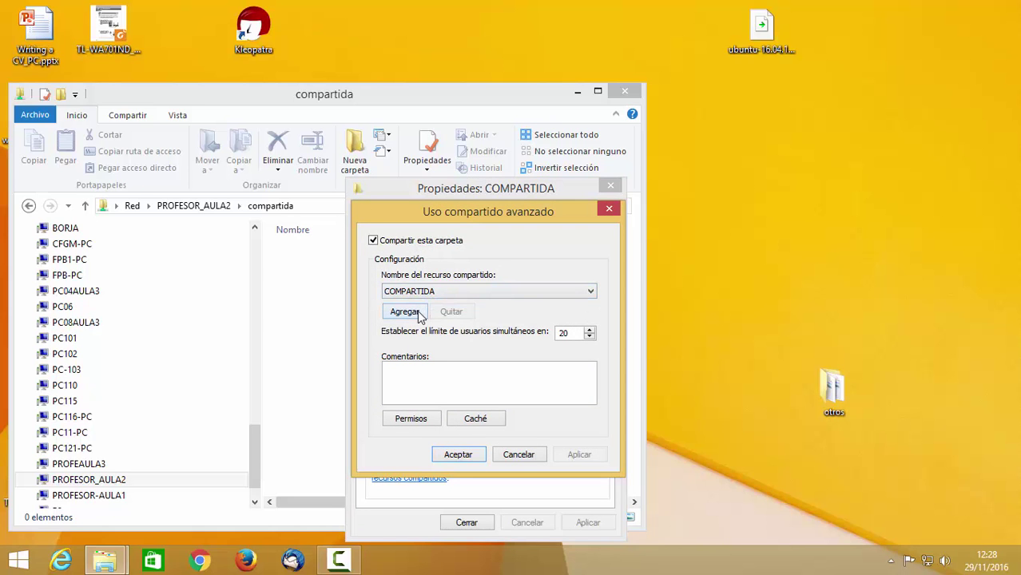
- Remove the Administradores group from COMPARTIDA's share permissions and apply the change
click(436, 419)
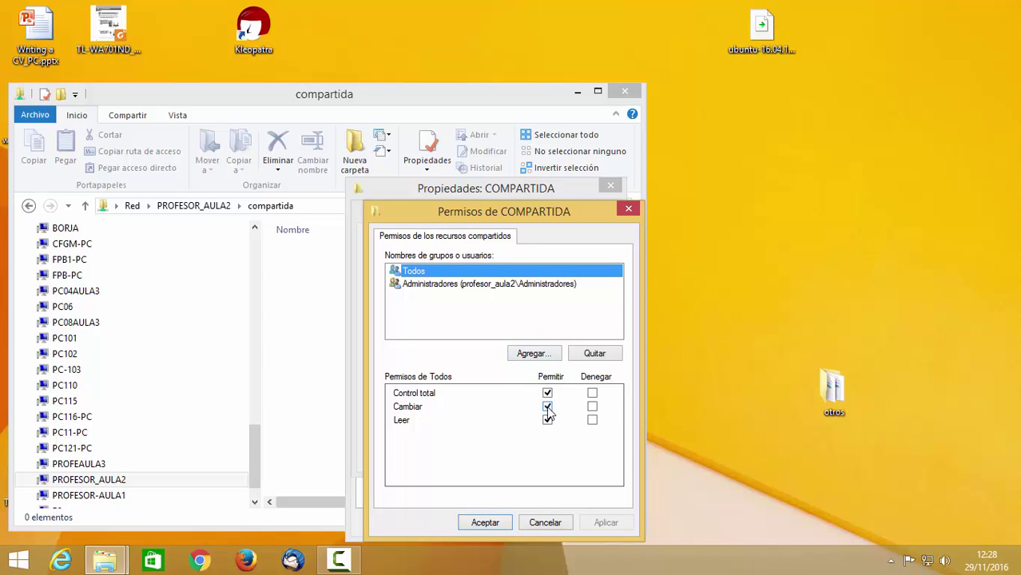
click(560, 357)
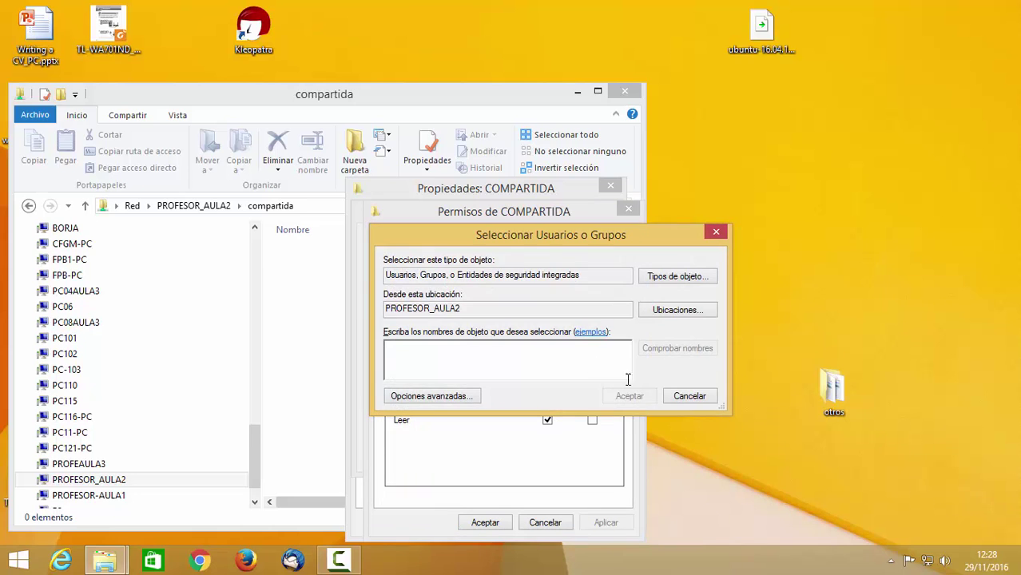
click(679, 397)
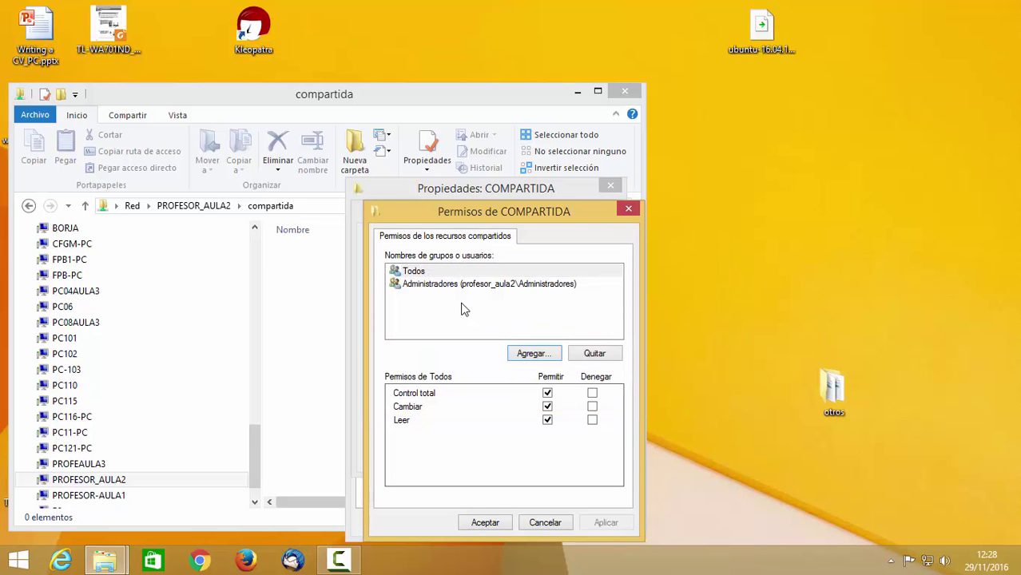
click(436, 275)
click(452, 286)
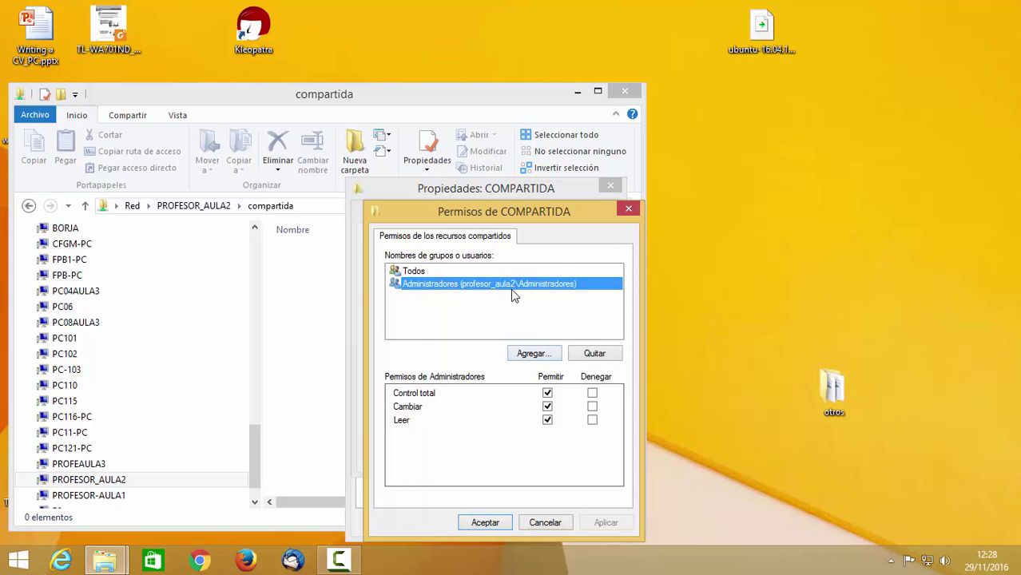
click(580, 355)
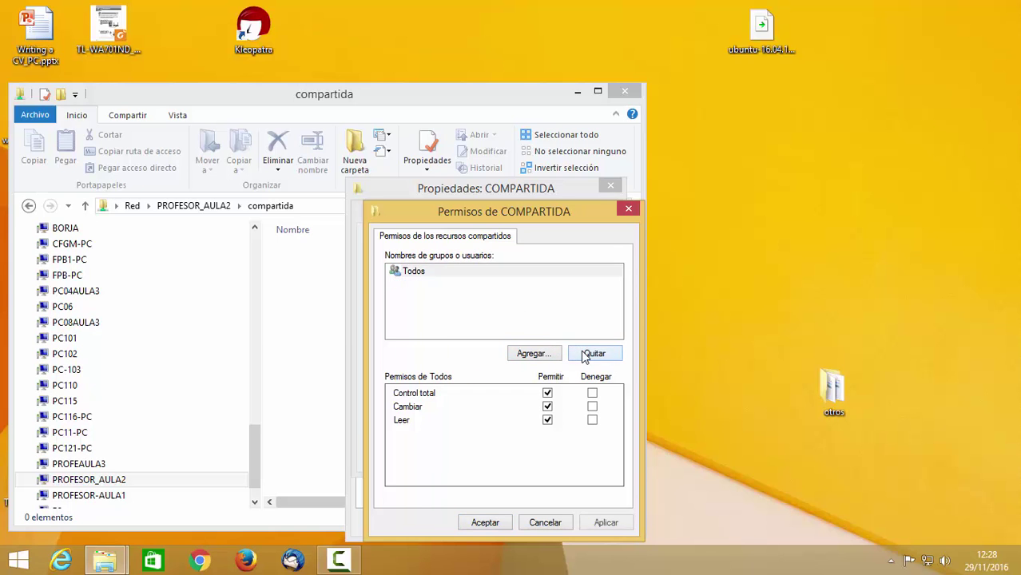
click(599, 525)
click(413, 272)
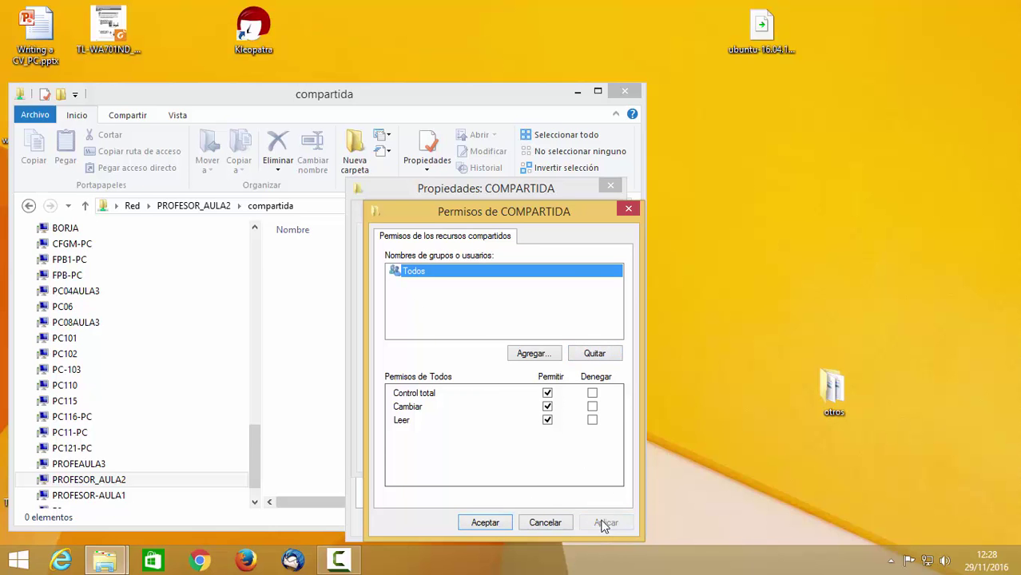
click(509, 526)
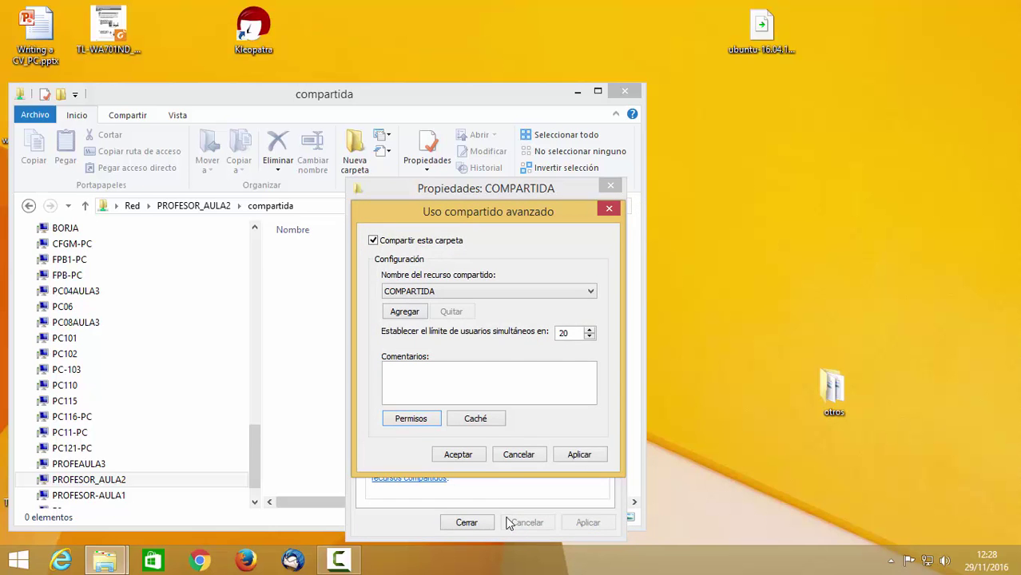
- Apply the advanced sharing settings and close the COMPARTIDA folder's properties
click(565, 457)
click(485, 460)
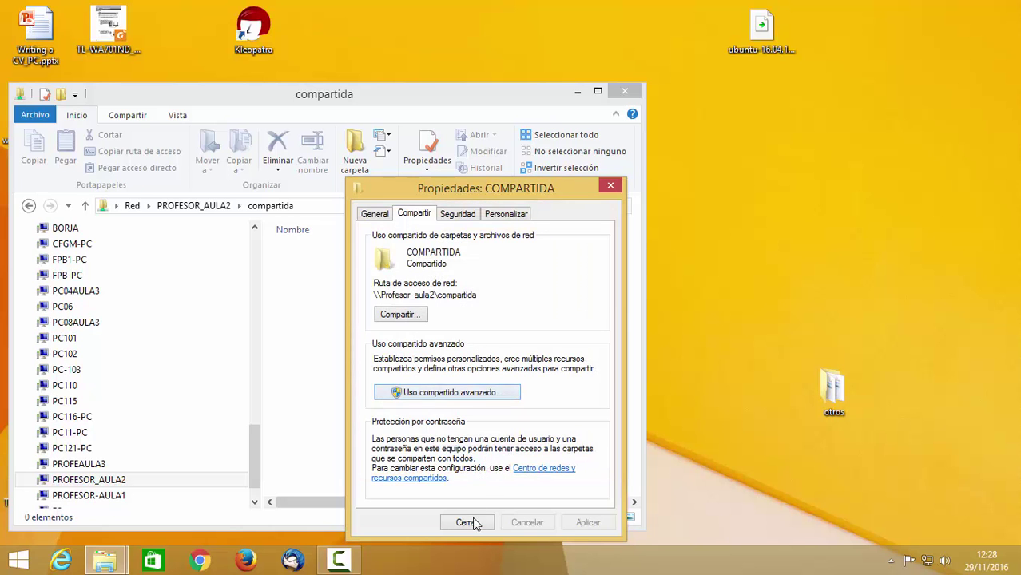
click(474, 521)
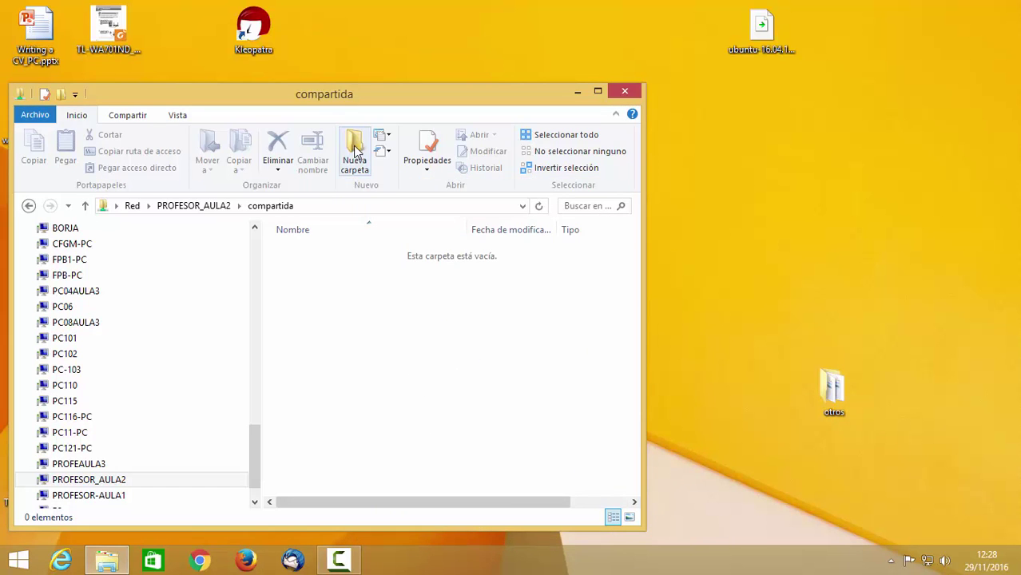
drag(353, 99, 452, 102)
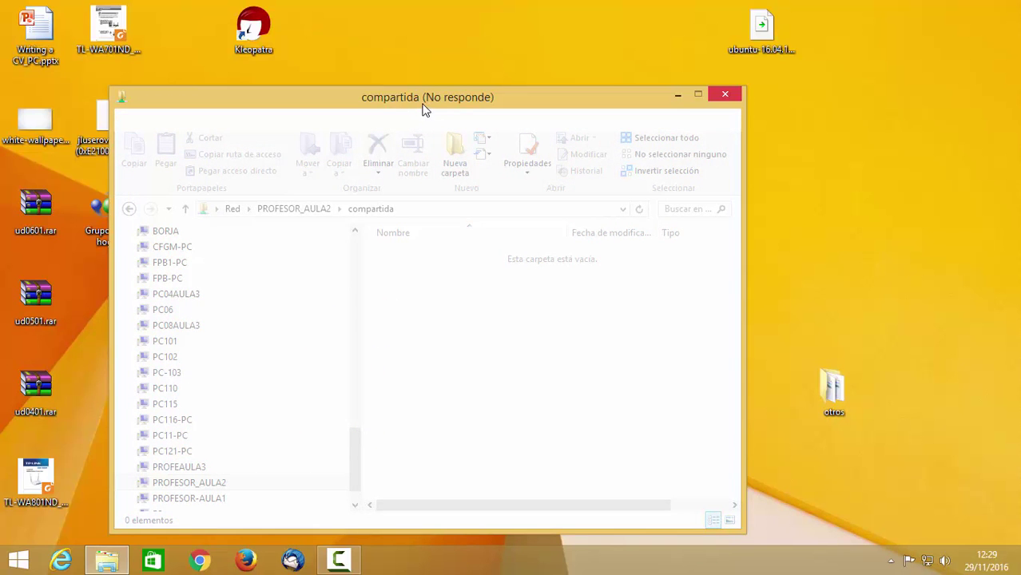
drag(419, 105, 585, 95)
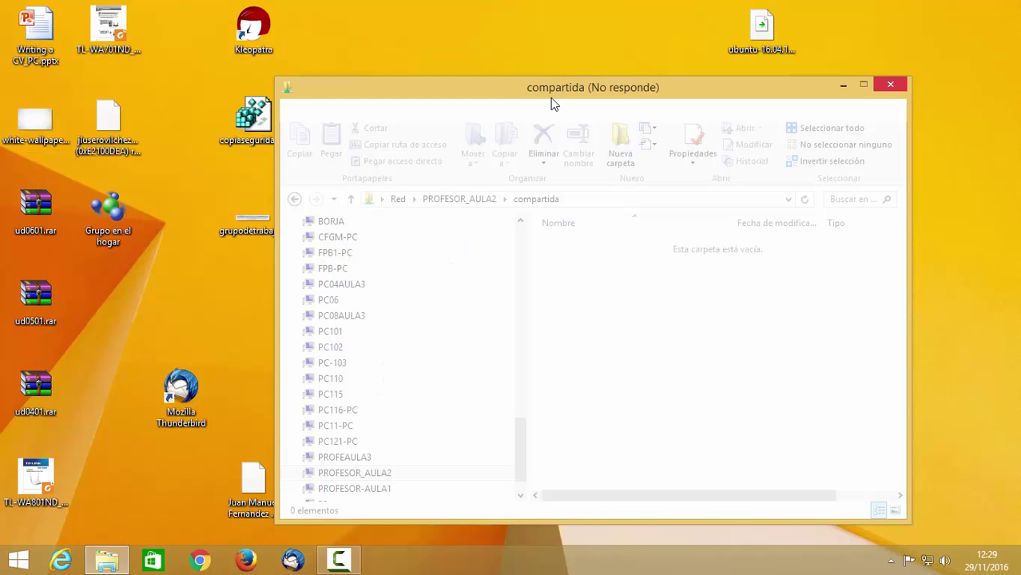
drag(559, 91, 508, 66)
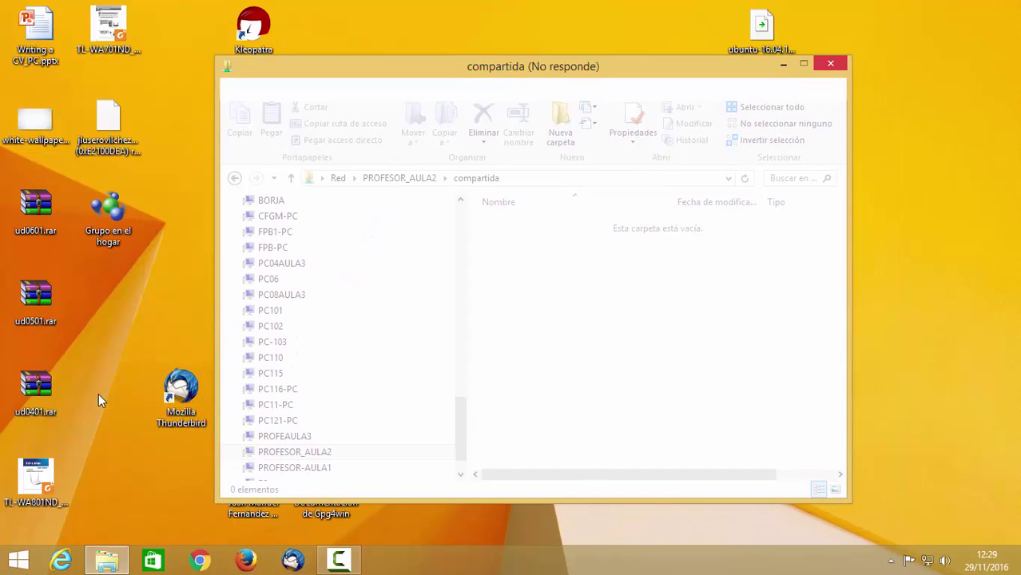
click(103, 563)
click(104, 562)
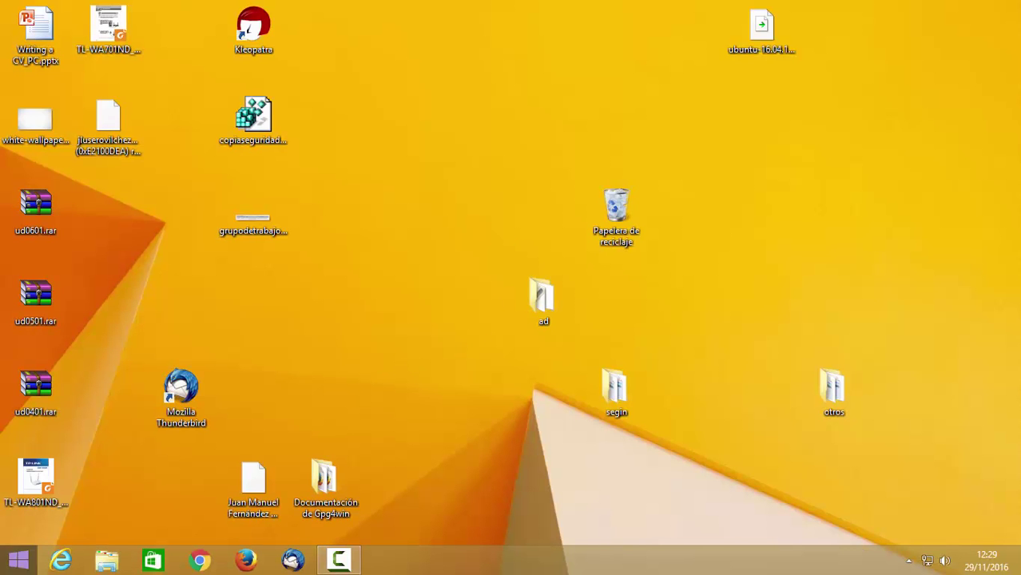
- Open a new file explorer window, collapse Este equipo and browse Red to the PROFESOR_AULA2 computer
click(107, 560)
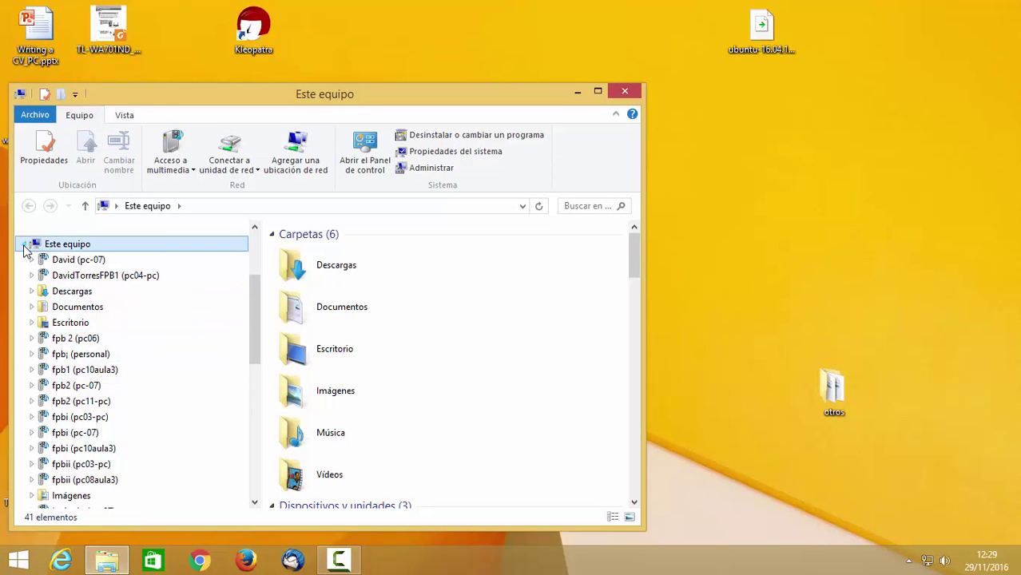
click(25, 245)
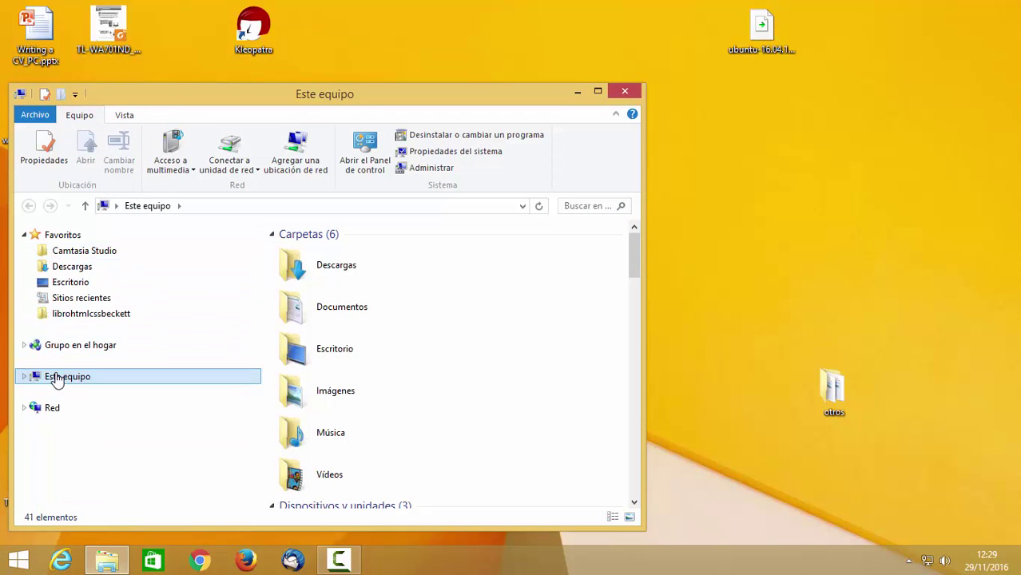
click(48, 408)
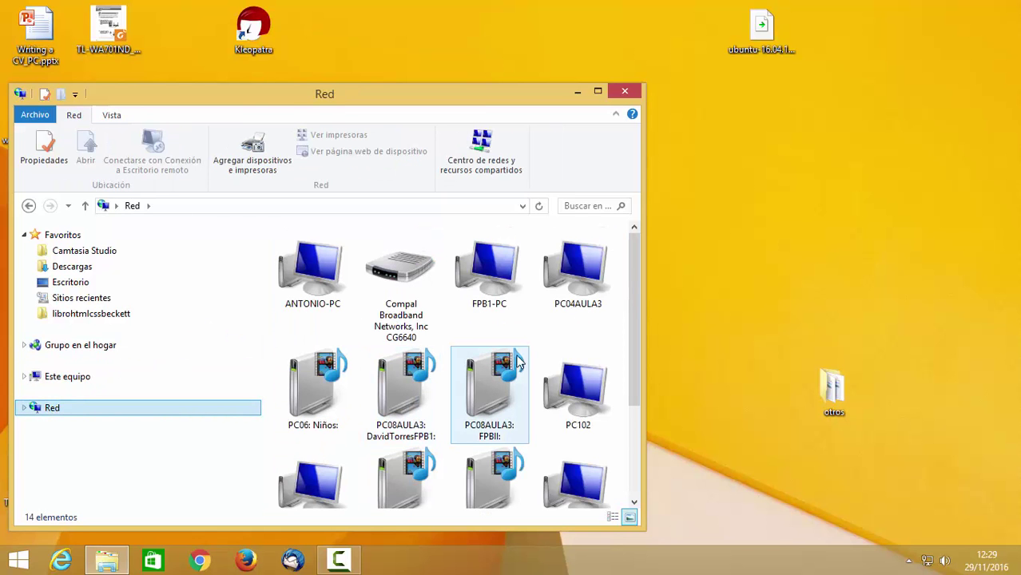
click(512, 405)
scroll(513, 404, down, 2)
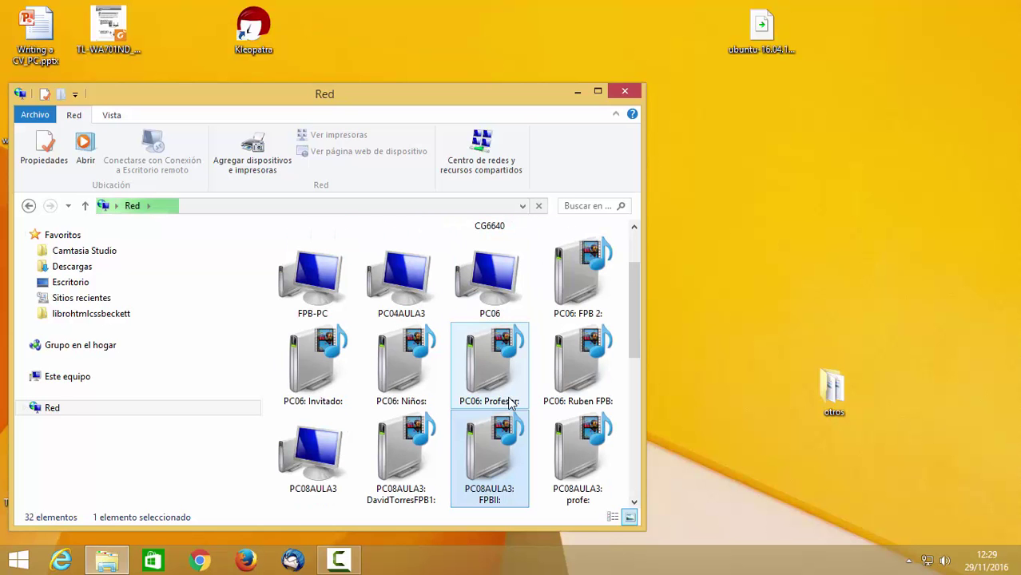
double_click(455, 469)
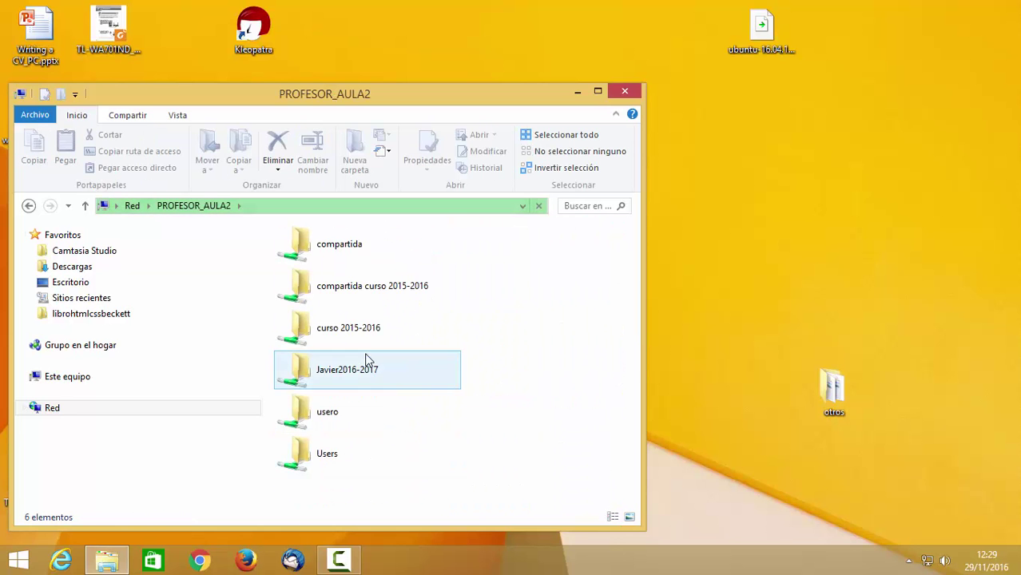
- Look into the usero share on PROFESOR_AULA2 and go back to open the compartida share
double_click(341, 409)
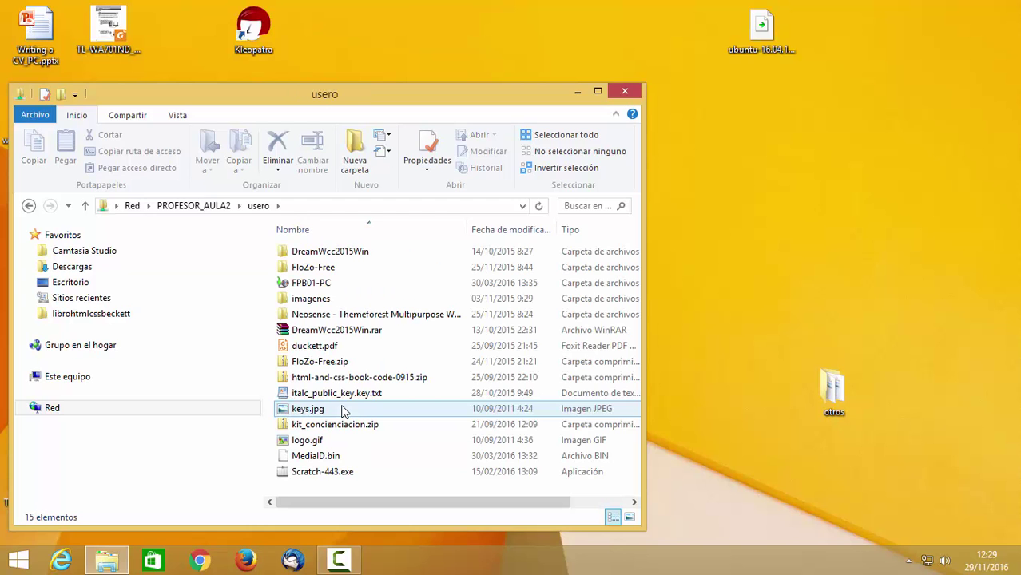
click(216, 205)
double_click(349, 264)
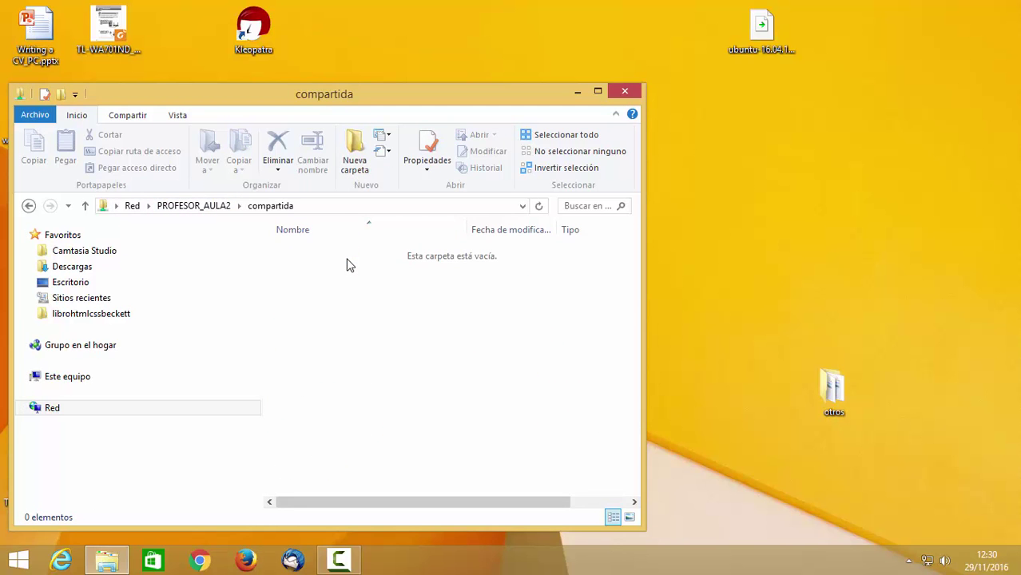
- Go back to PROFESOR_AULA2's shares and review the network, sharing and security properties of the usero share
click(29, 206)
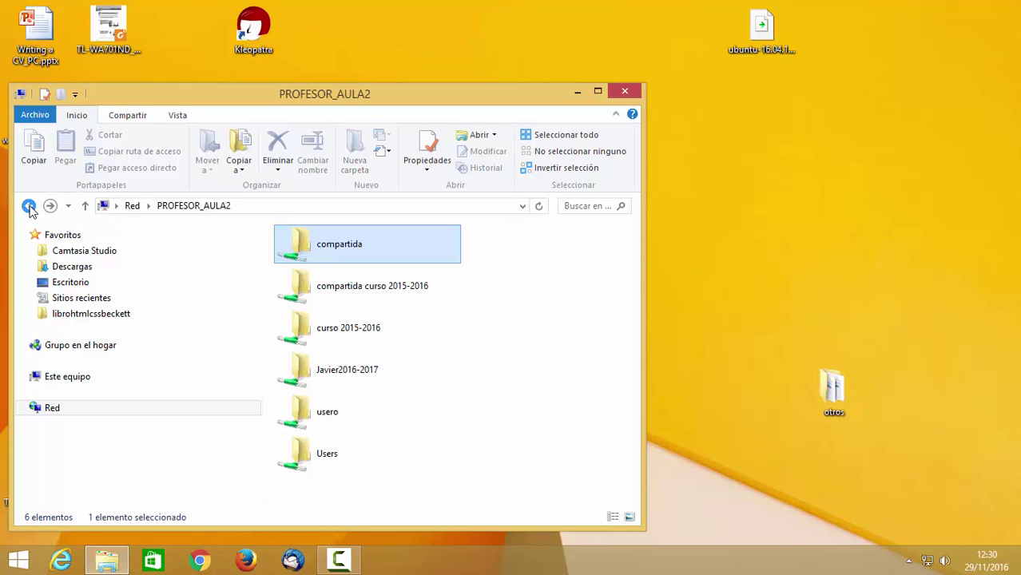
drag(388, 96, 632, 85)
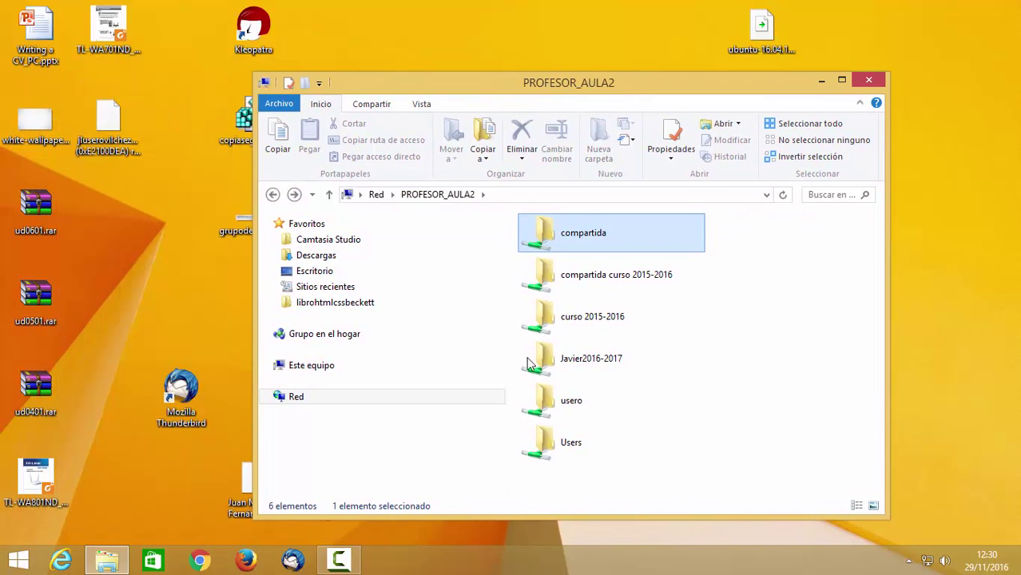
right_click(550, 406)
click(583, 395)
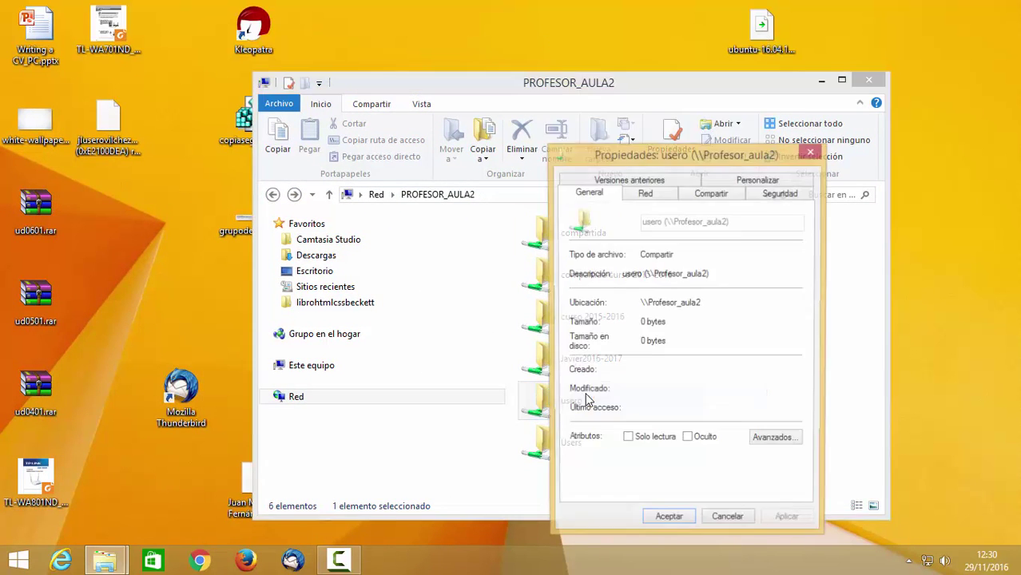
click(641, 198)
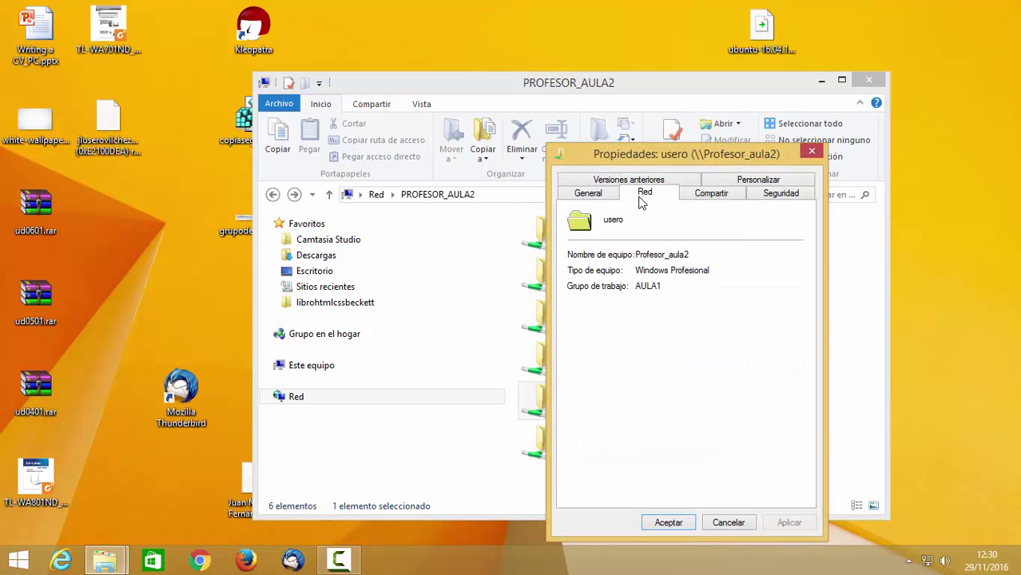
click(714, 201)
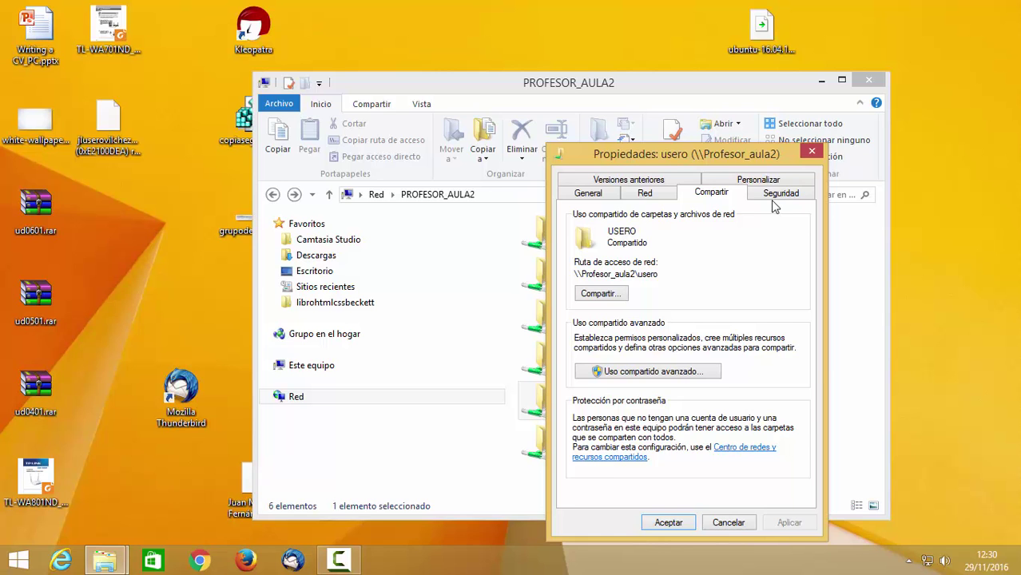
click(777, 200)
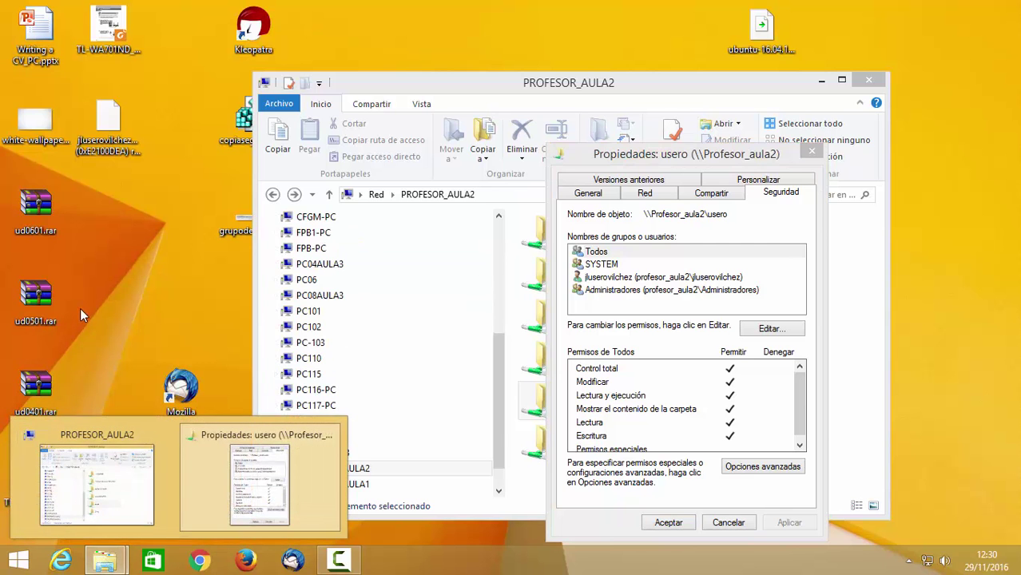
click(370, 84)
drag(370, 84, 642, 100)
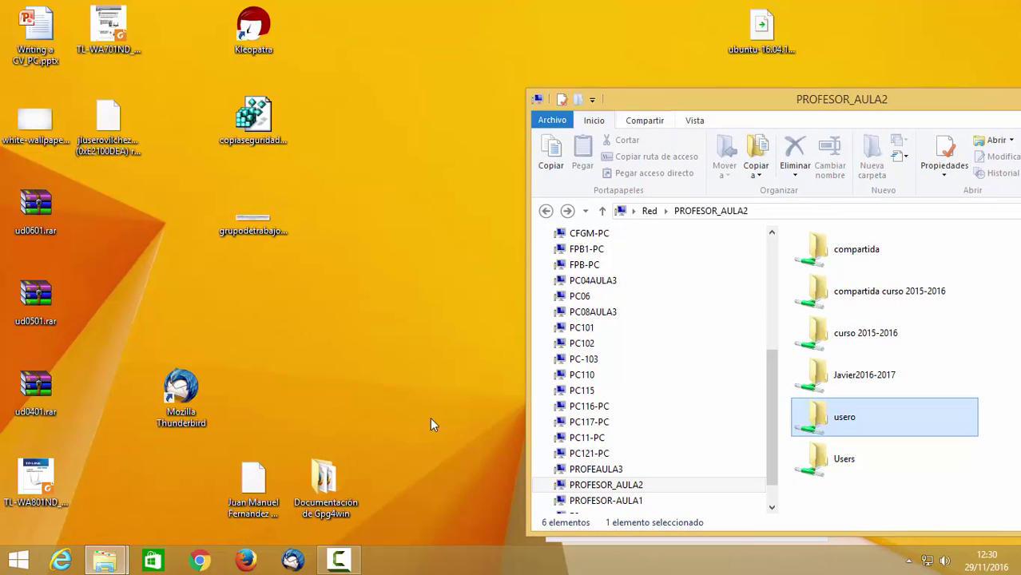
right_click(369, 568)
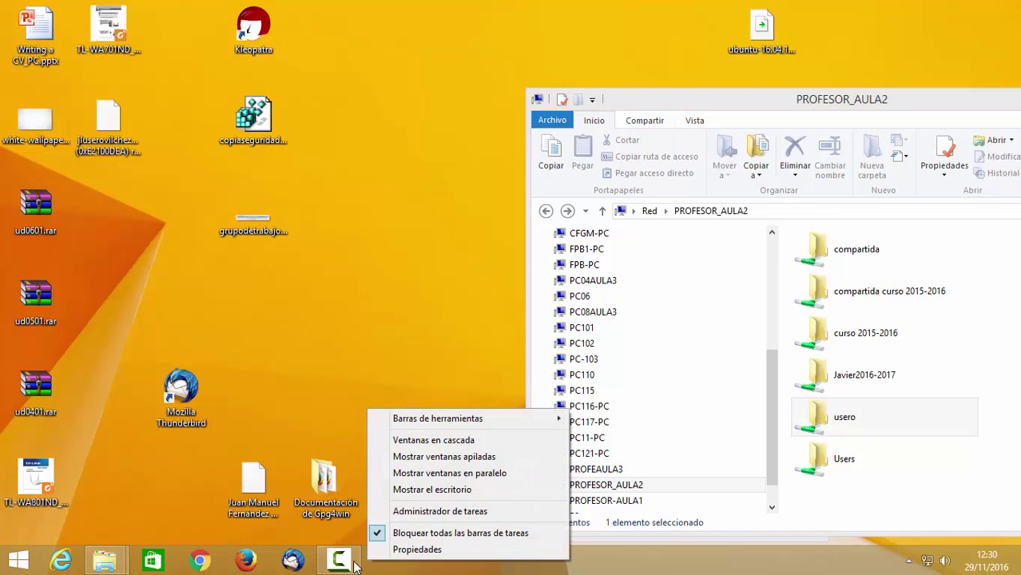
key(Escape)
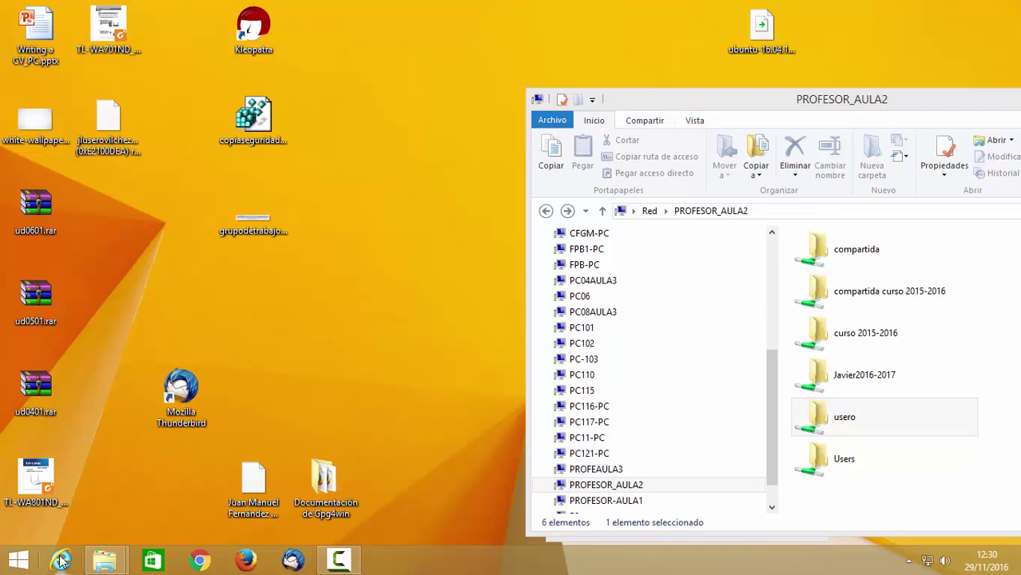
- Search the system for explorador de archivos, open it and move its window clear for browsing
click(19, 559)
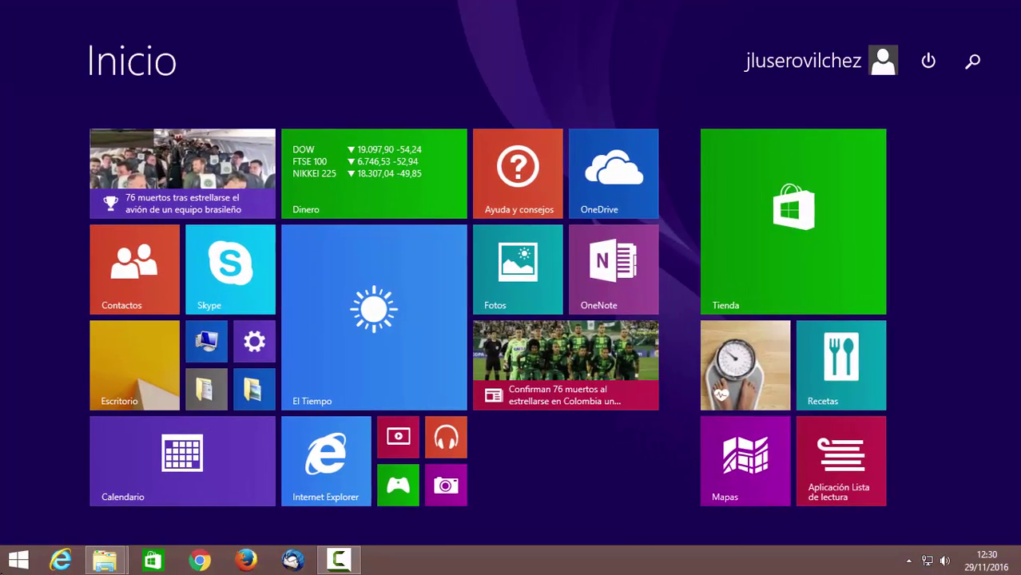
text(explorador de archivos)
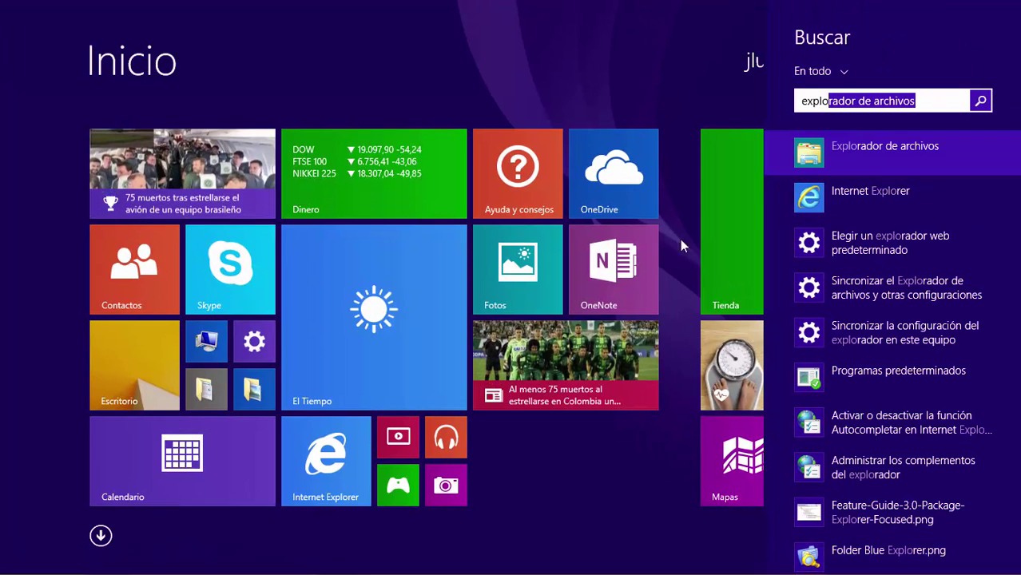
click(811, 172)
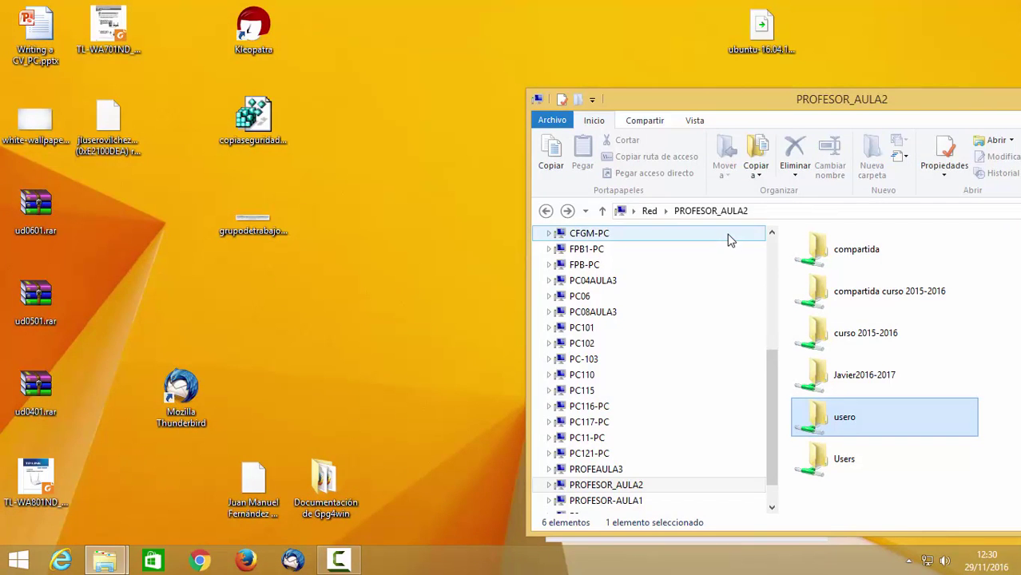
drag(773, 111, 389, 118)
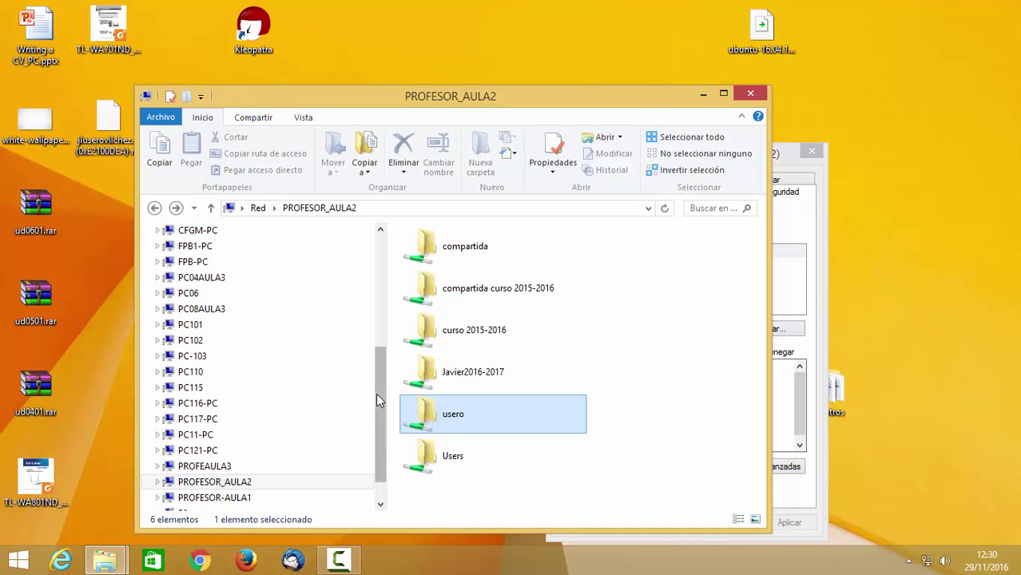
- Browse Este equipo and open the Disco local (C:) drive
scroll(376, 393, up, 2)
scroll(381, 313, up, 3)
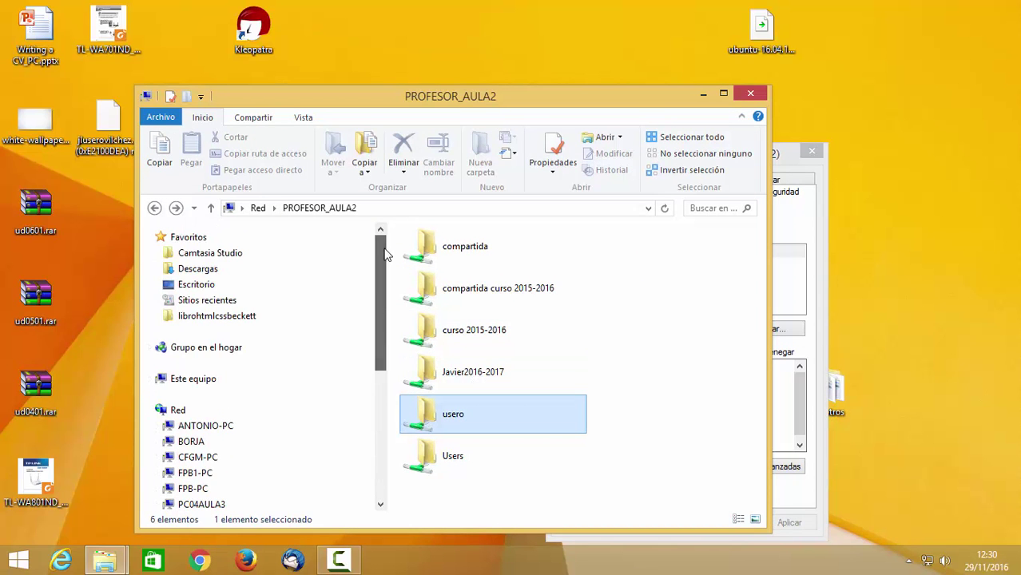
click(223, 379)
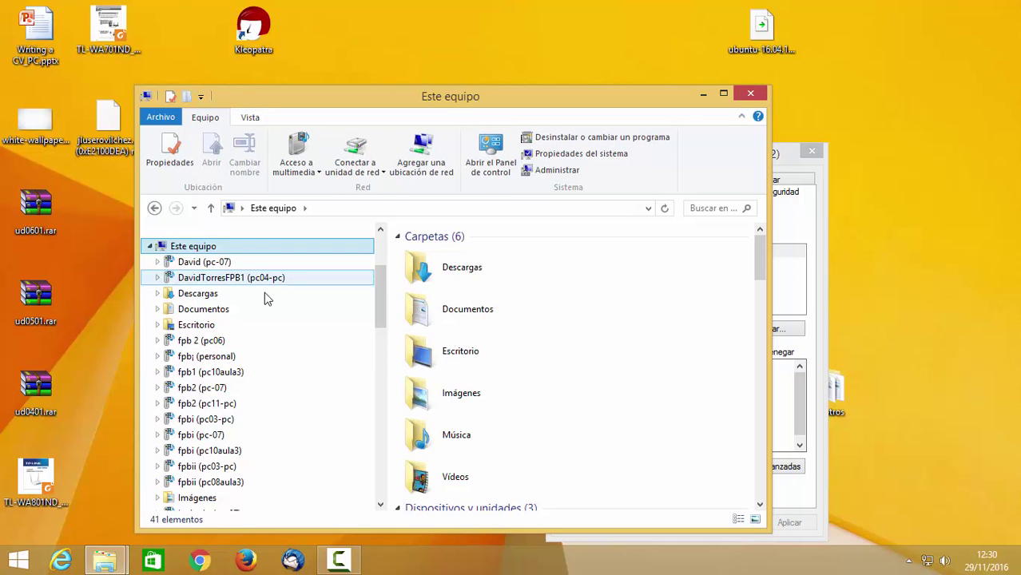
click(484, 357)
scroll(488, 360, down, 10)
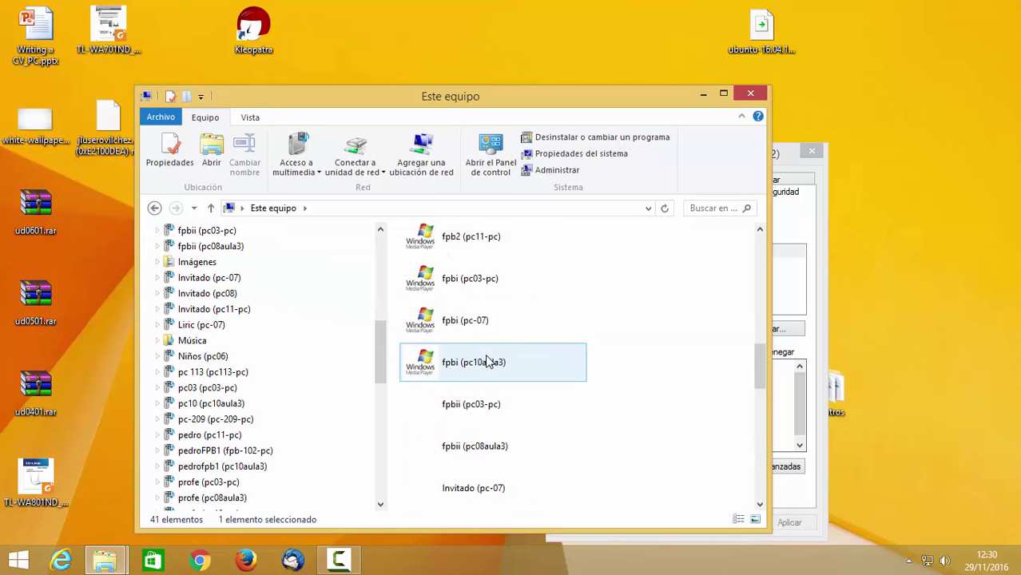
scroll(489, 361, up, 10)
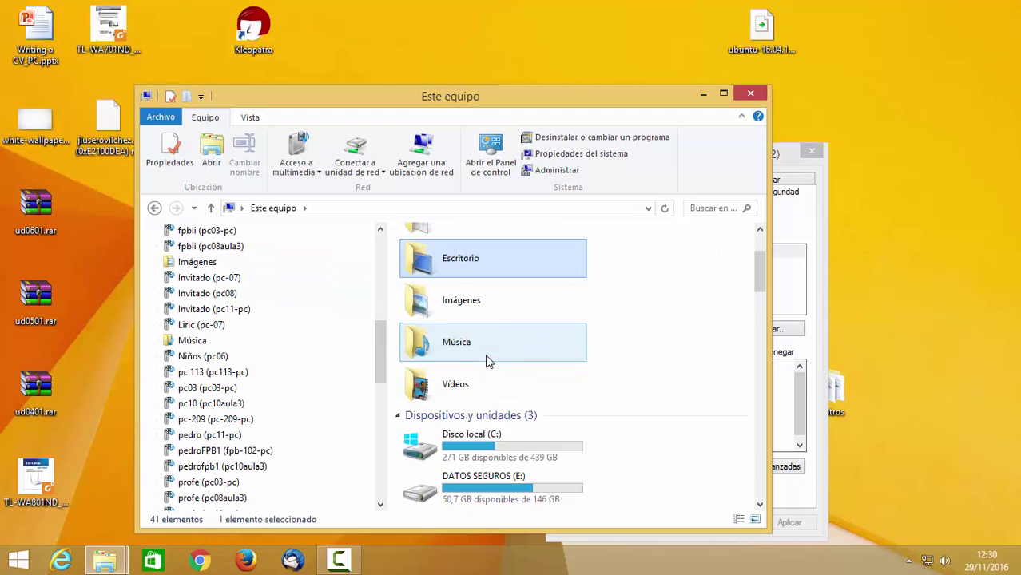
scroll(489, 362, up, 3)
double_click(487, 318)
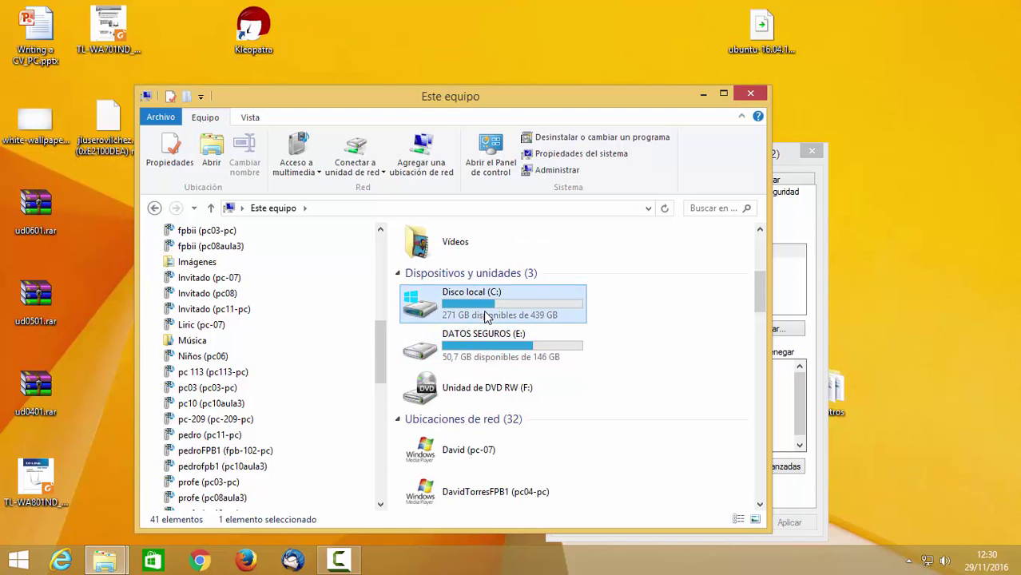
- Examine the folders on the C: drive, then the Usuarios folder and the current account's profile folder
scroll(465, 356, down, 4)
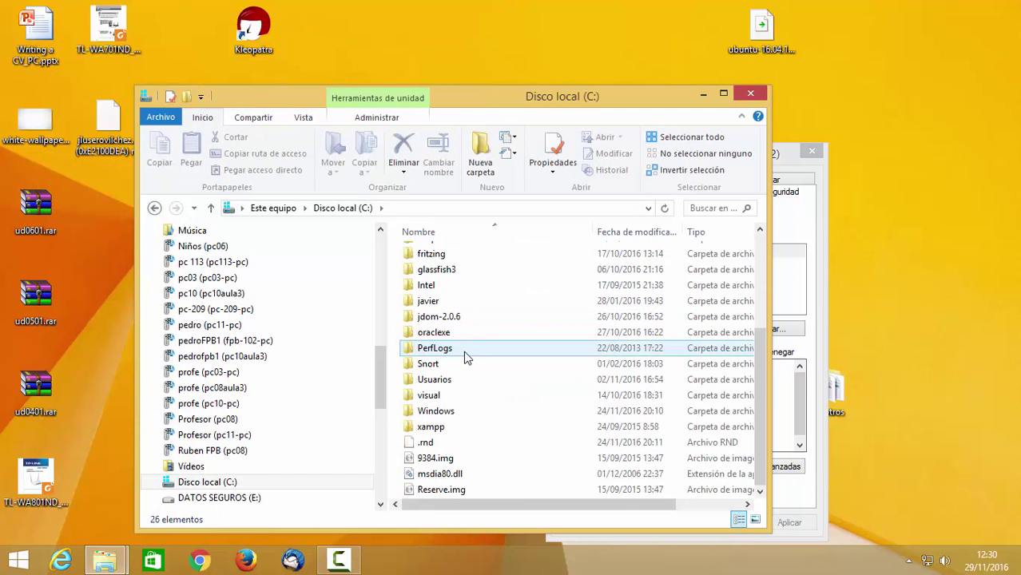
scroll(465, 356, up, 3)
scroll(467, 359, up, 1)
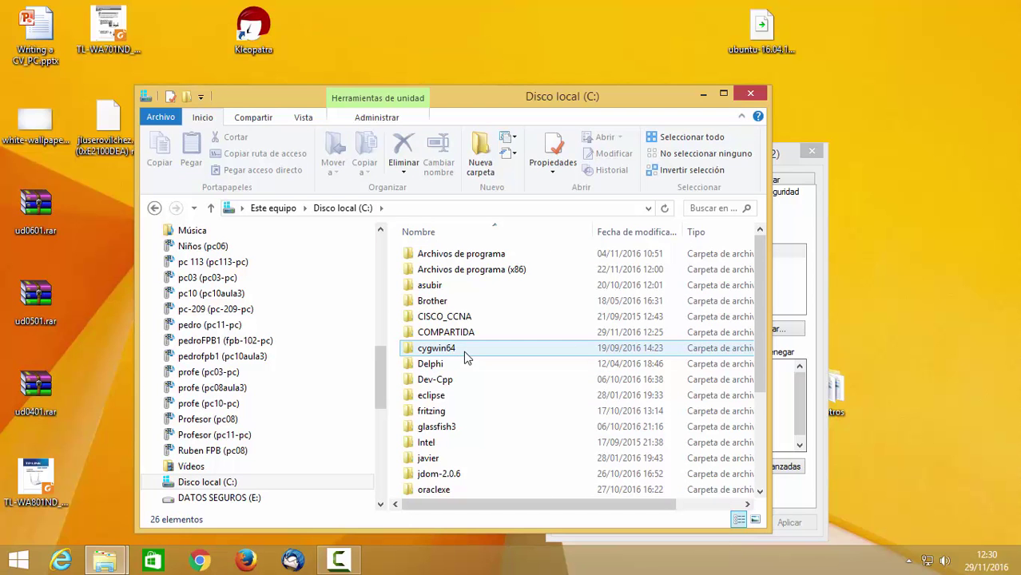
scroll(465, 357, down, 3)
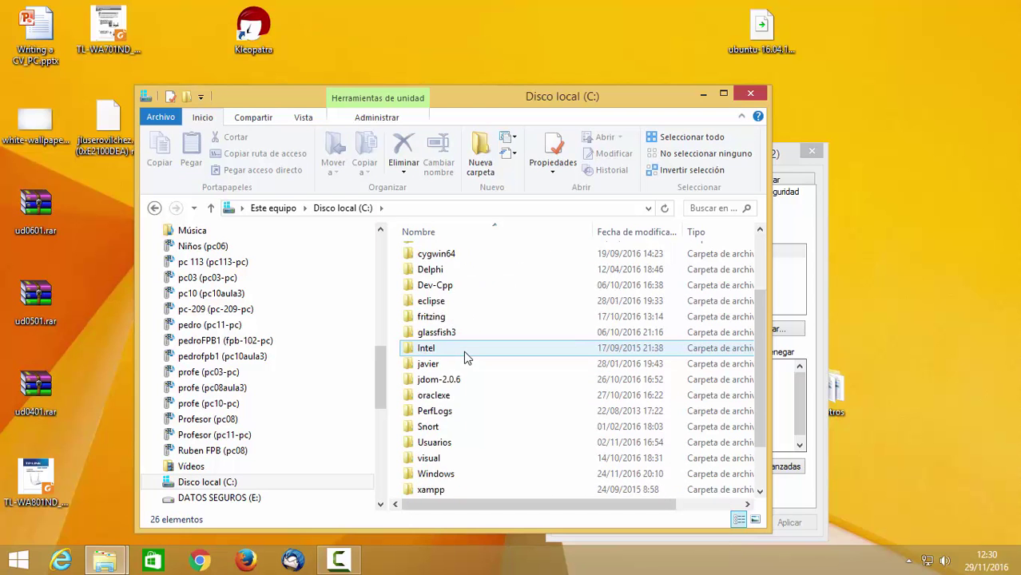
double_click(461, 394)
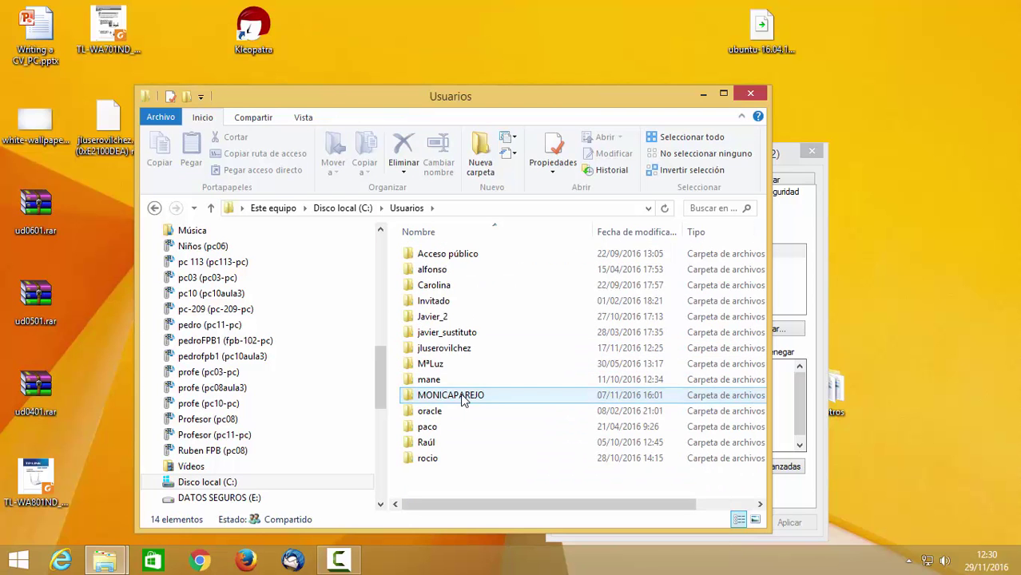
double_click(462, 348)
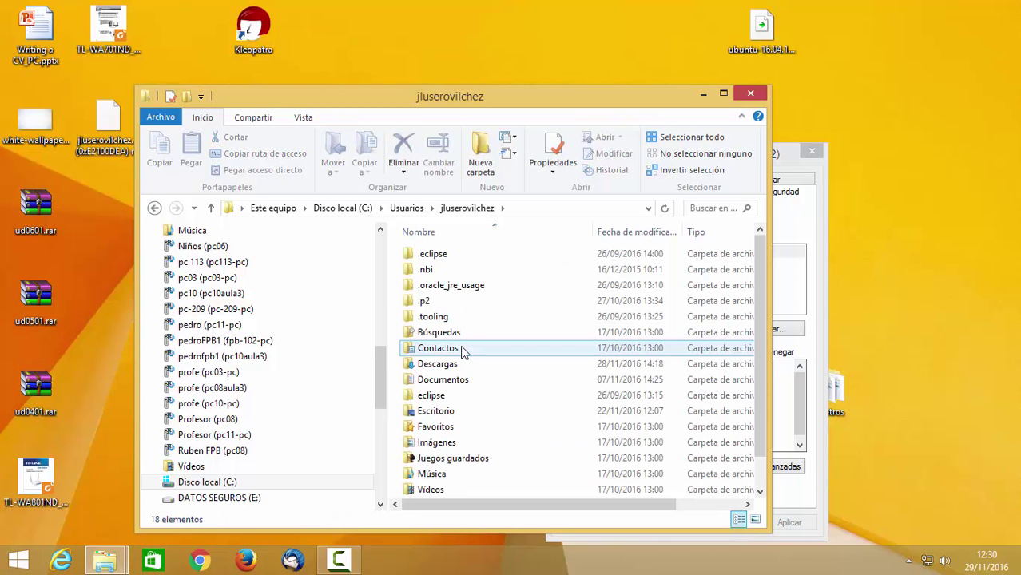
scroll(462, 351, down, 1)
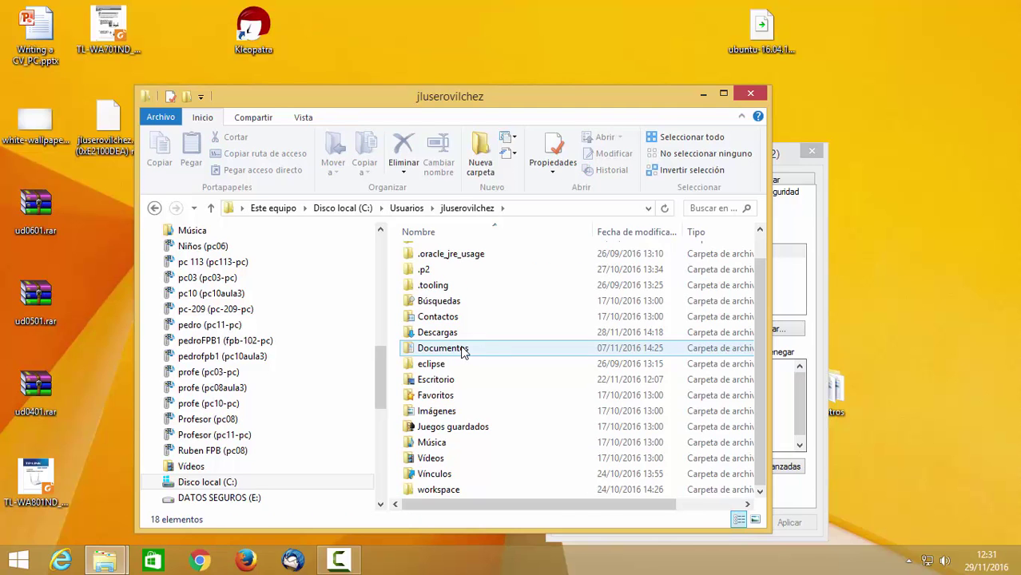
scroll(462, 352, up, 1)
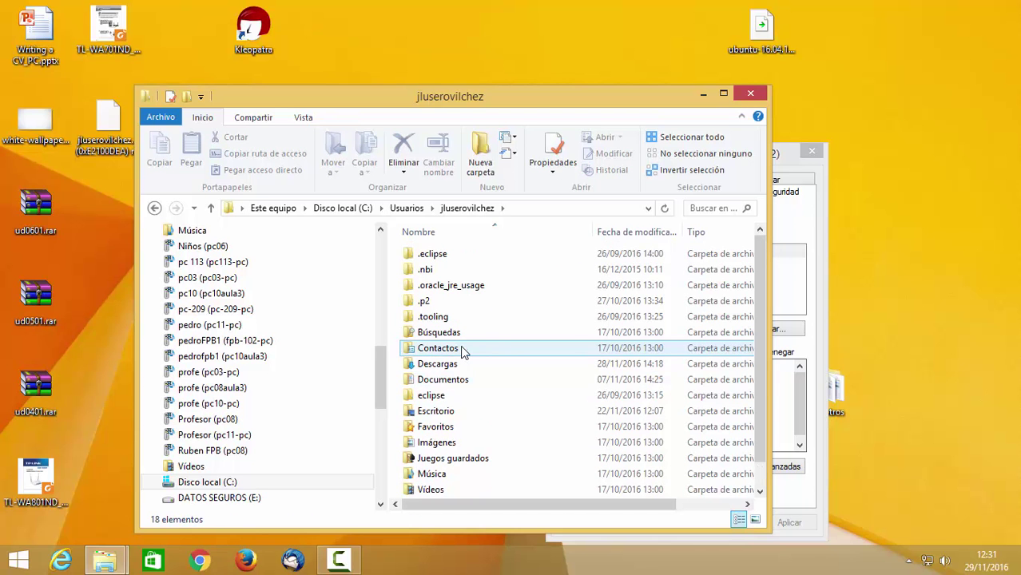
- Return to the usero share's properties and review its customization and general details
drag(530, 106, 736, 197)
click(675, 154)
click(639, 180)
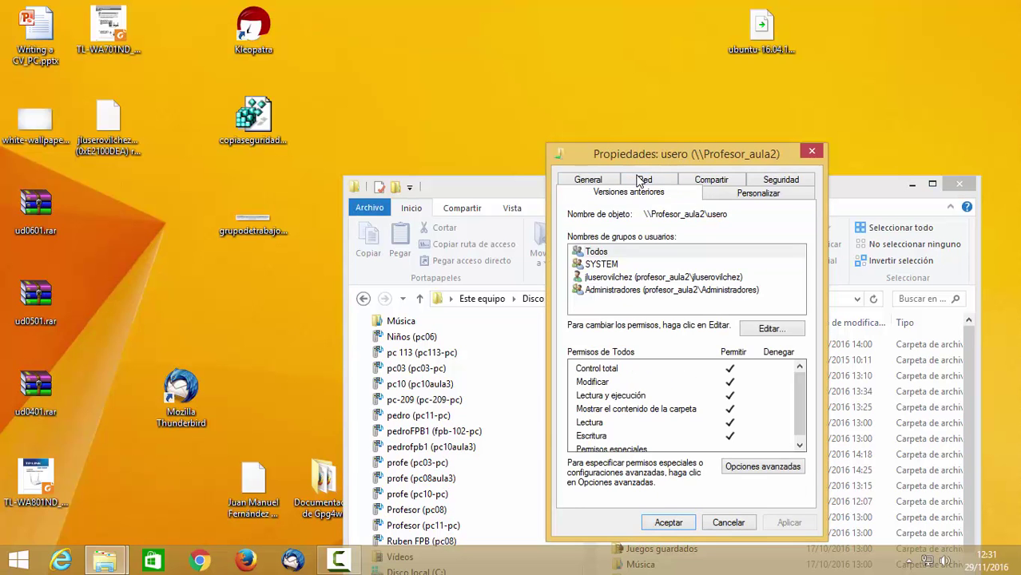
click(711, 180)
click(743, 184)
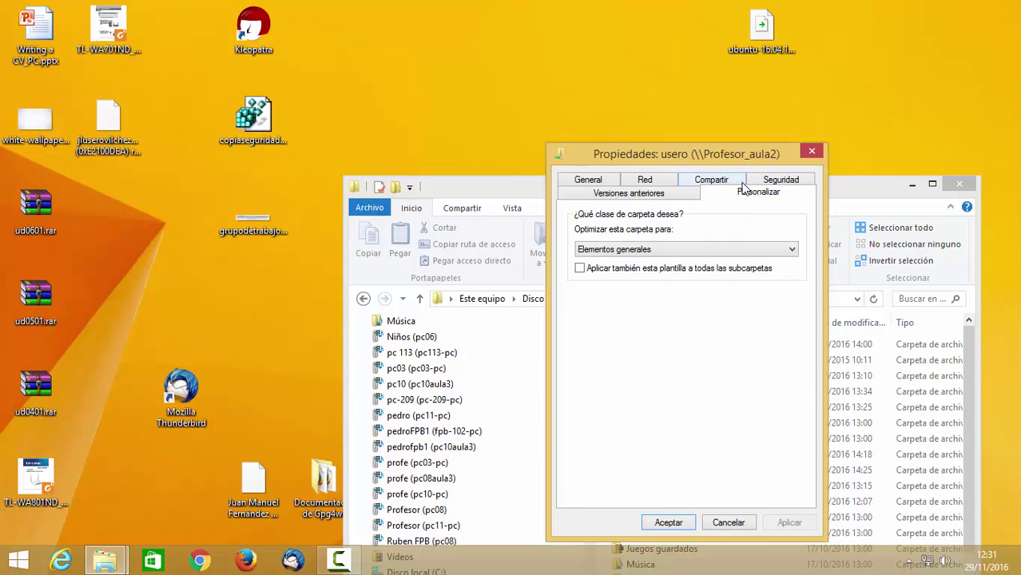
click(599, 190)
click(598, 184)
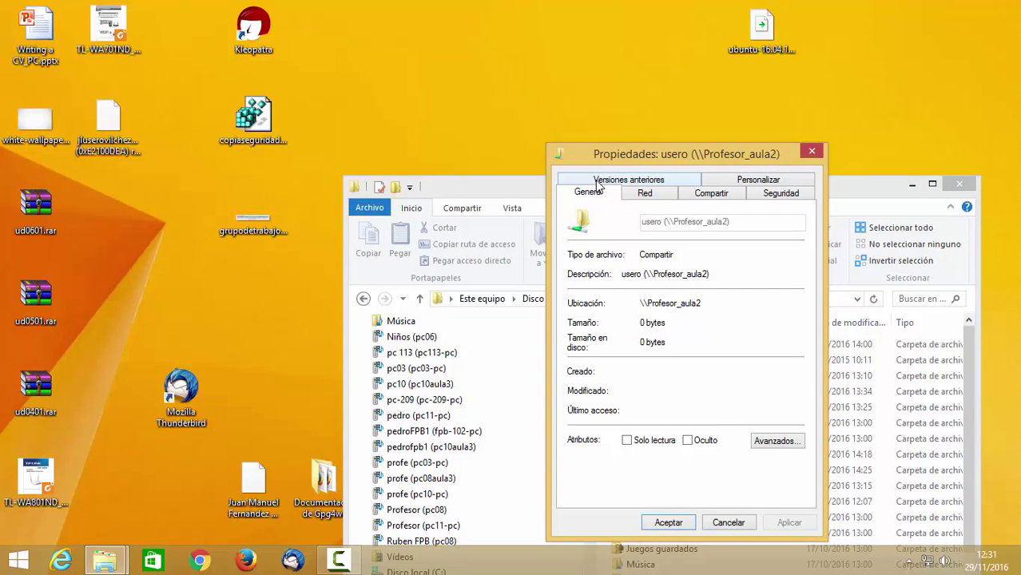
- Review the usero share's network and sharing details, check the people it is shared with and cancel the sharing dialog
click(652, 196)
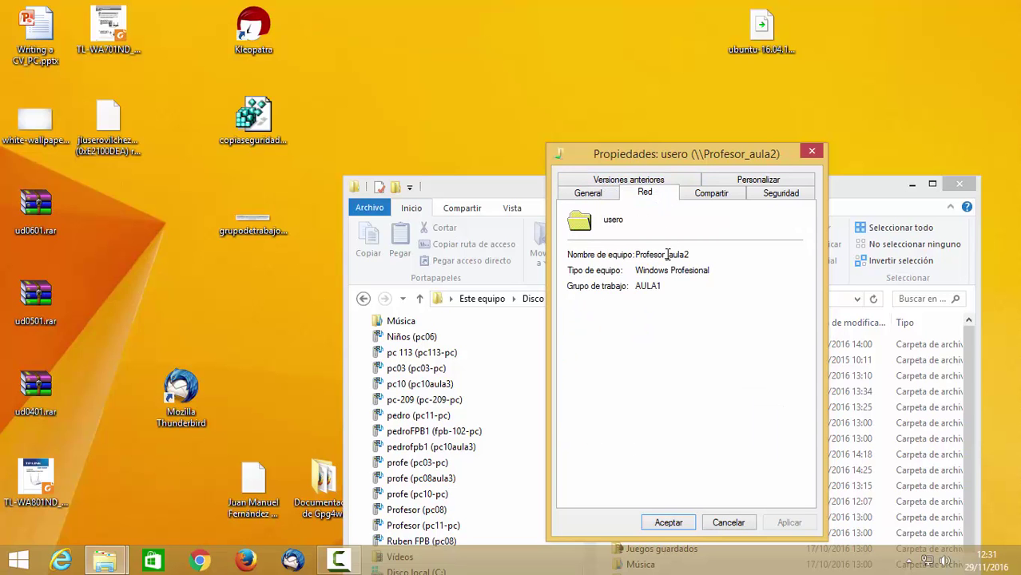
click(710, 197)
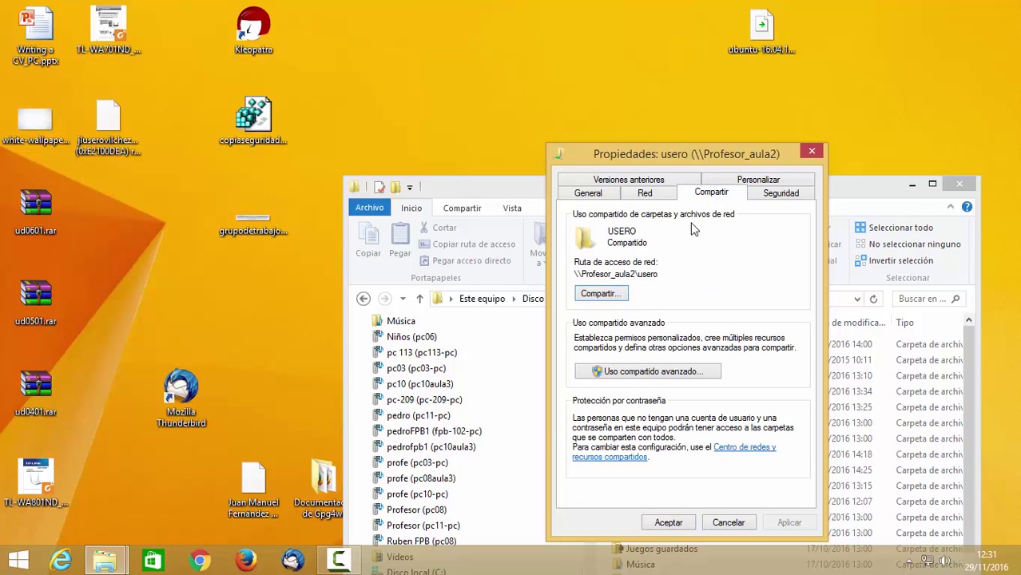
click(613, 294)
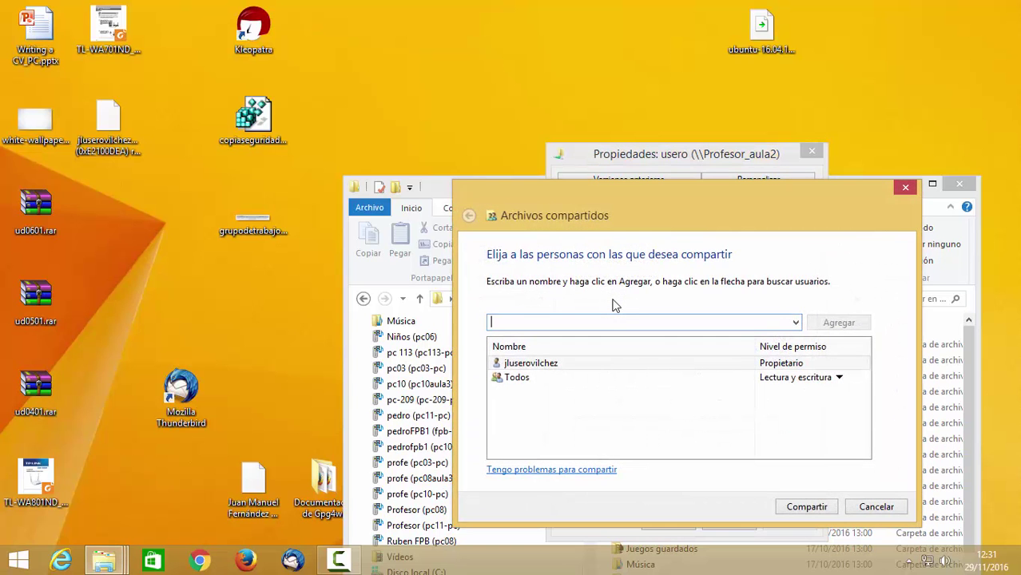
click(878, 510)
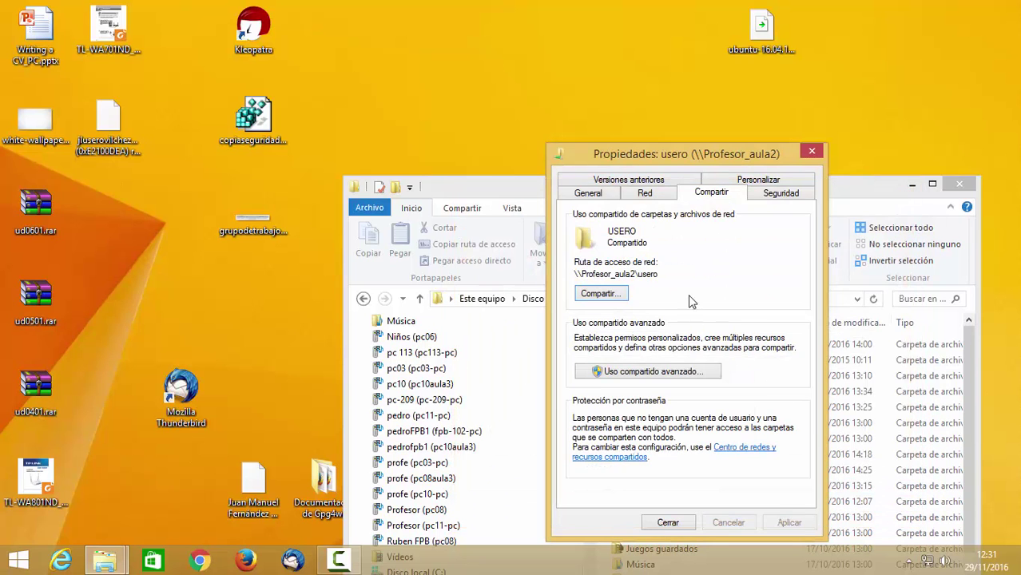
- Bring the file explorer back to Disco local (C:) and open the COMPARTIDA folder's properties
drag(497, 191, 277, 36)
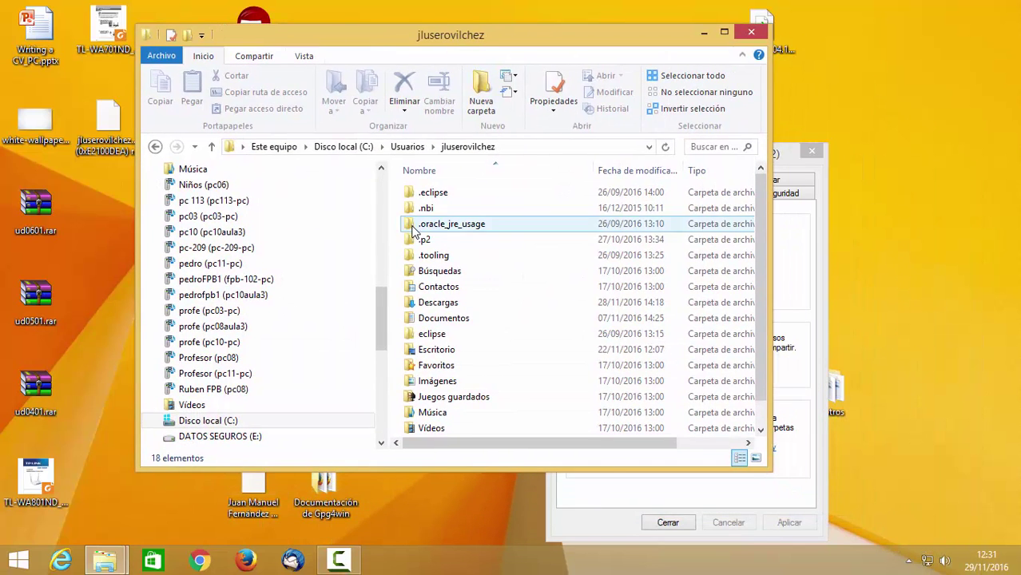
click(364, 151)
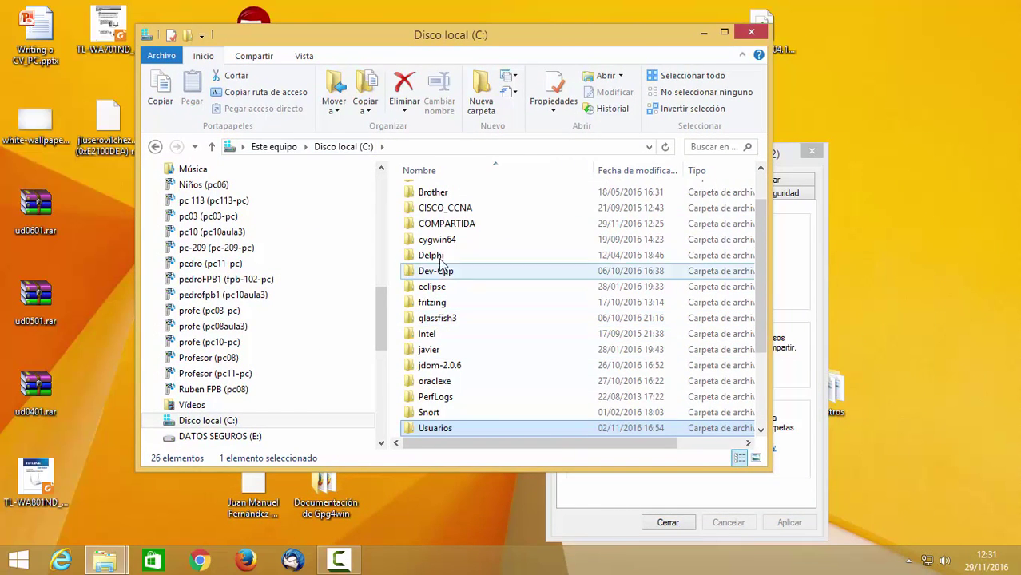
right_click(447, 227)
click(528, 530)
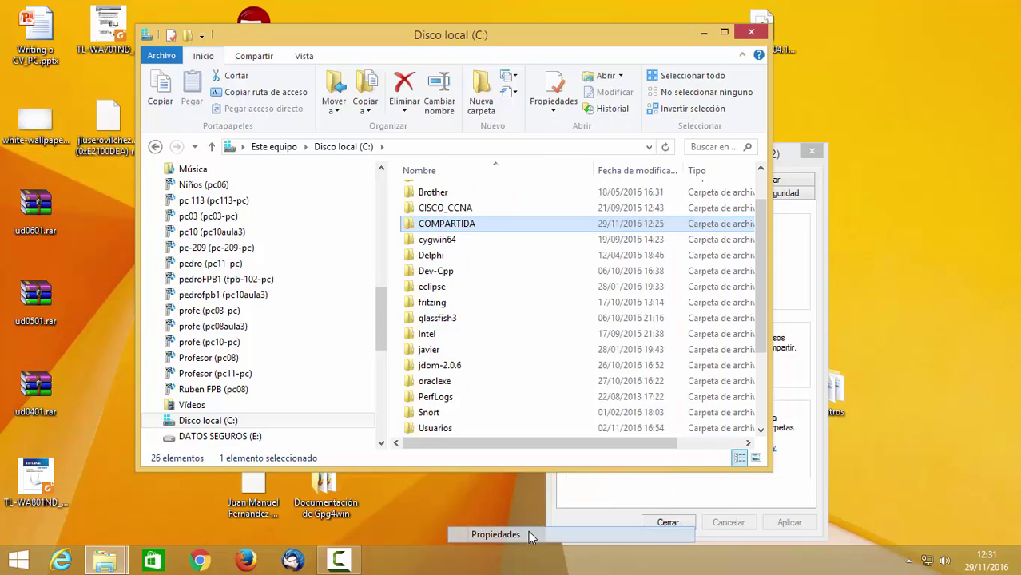
- Share the COMPARTIDA folder with Todos at the Lectura y escritura permission level and close its properties
click(514, 214)
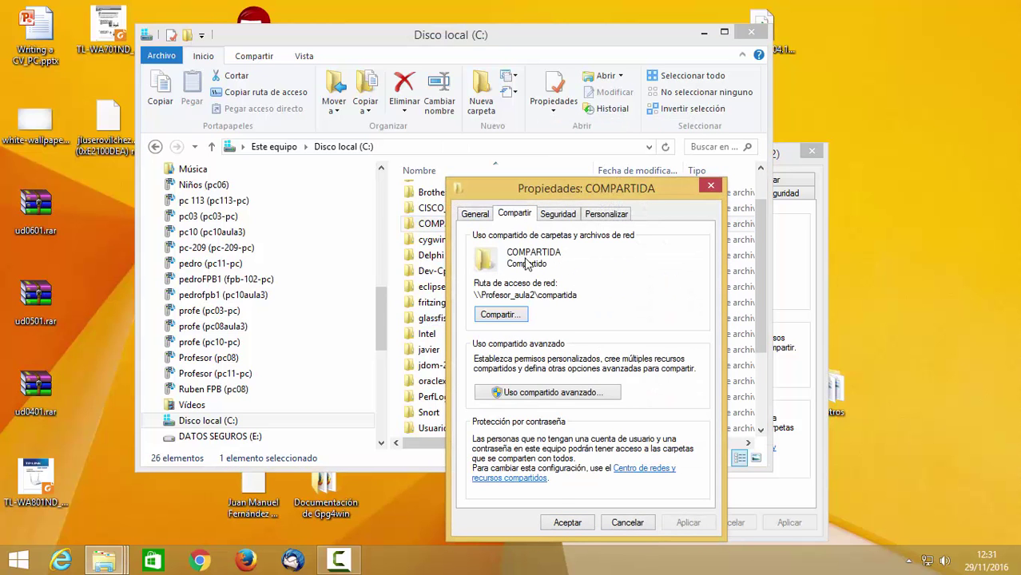
click(520, 315)
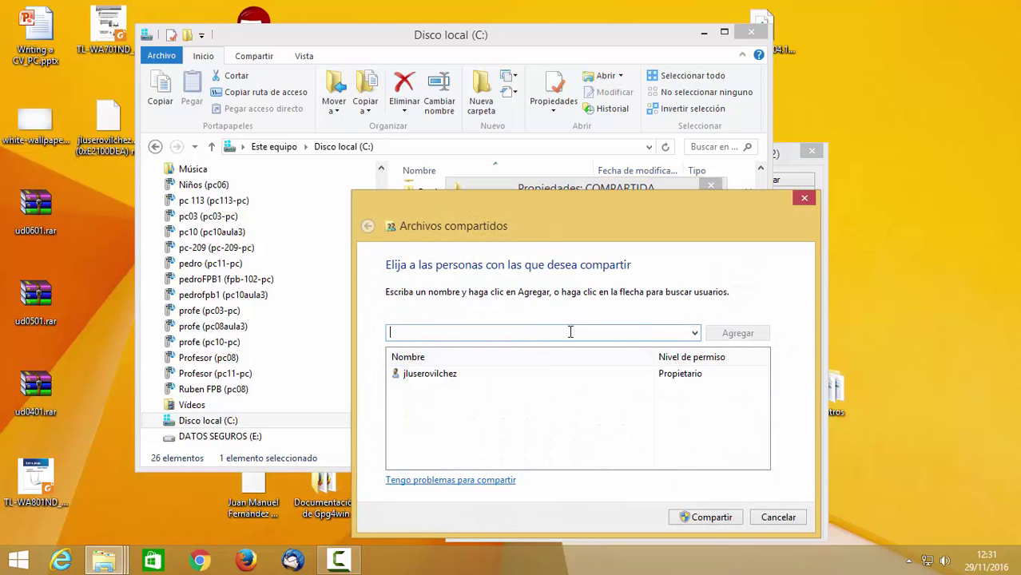
click(697, 334)
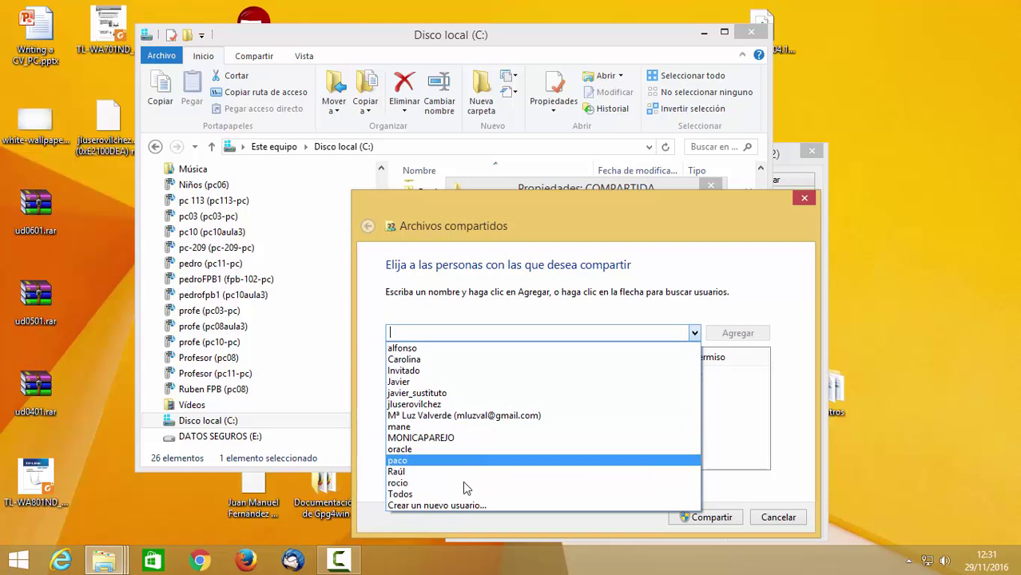
click(460, 494)
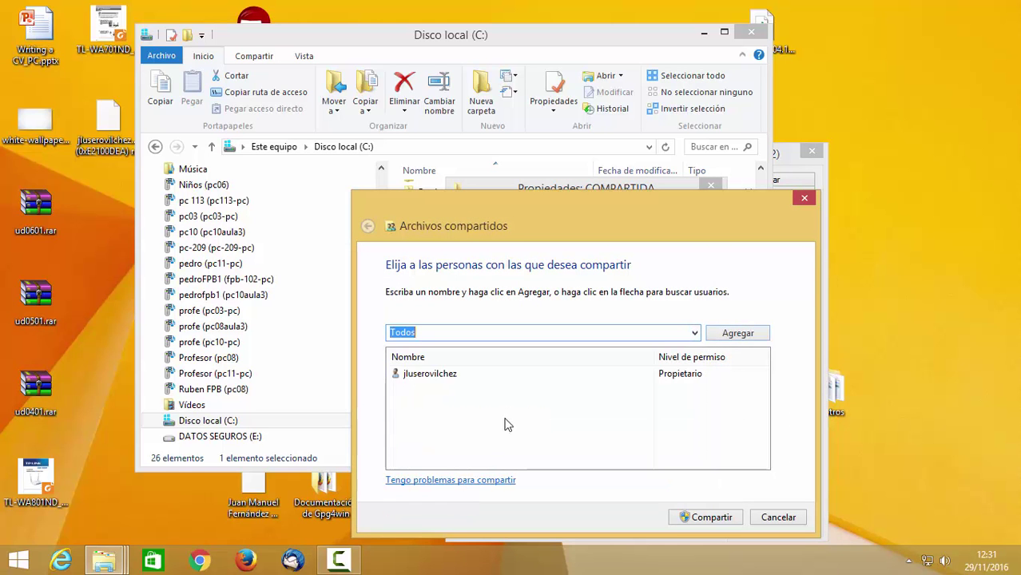
click(723, 336)
click(695, 389)
click(751, 406)
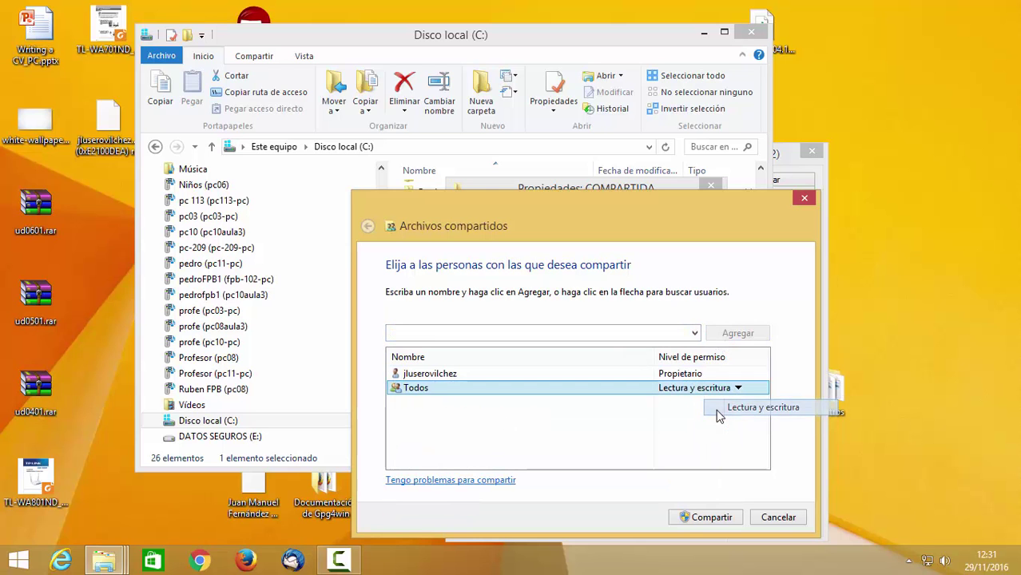
click(709, 518)
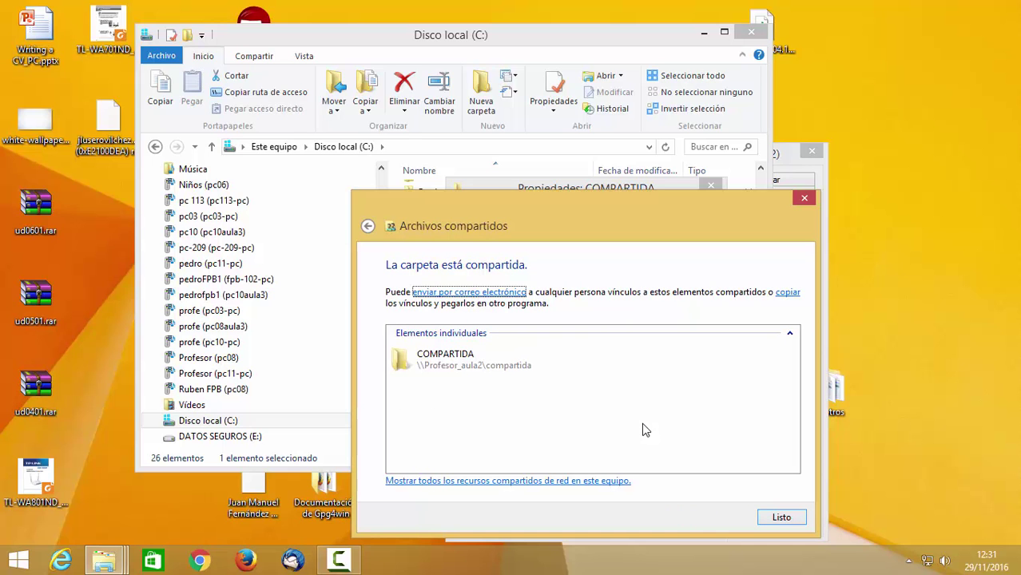
click(772, 519)
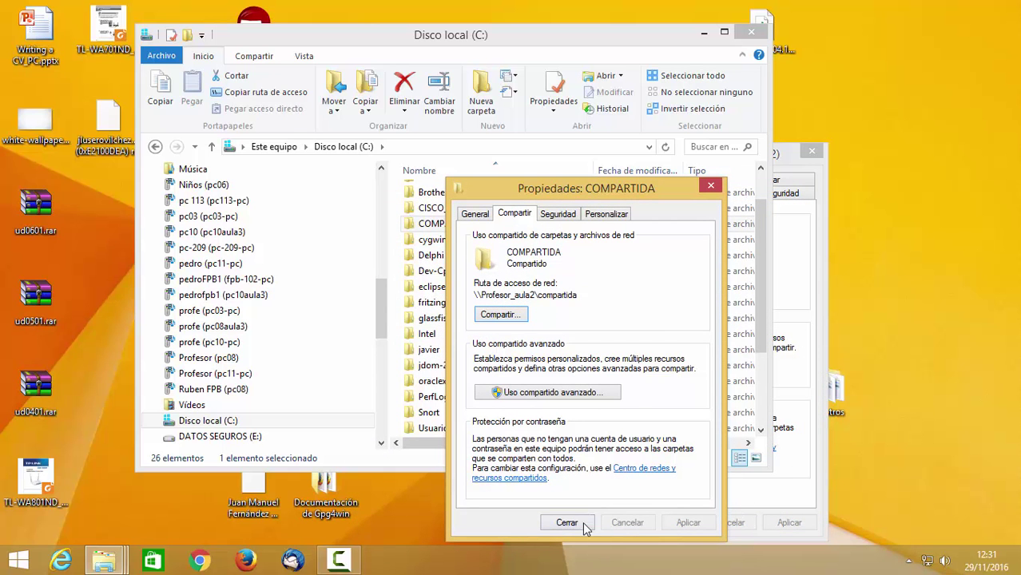
click(572, 526)
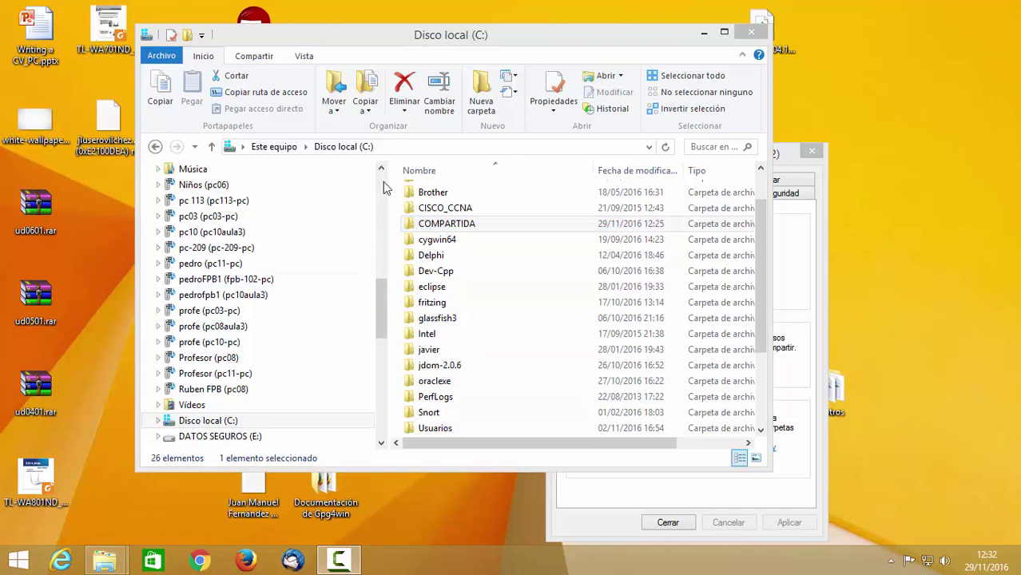
- Search for Símbolo del sistema and open a command prompt
click(404, 146)
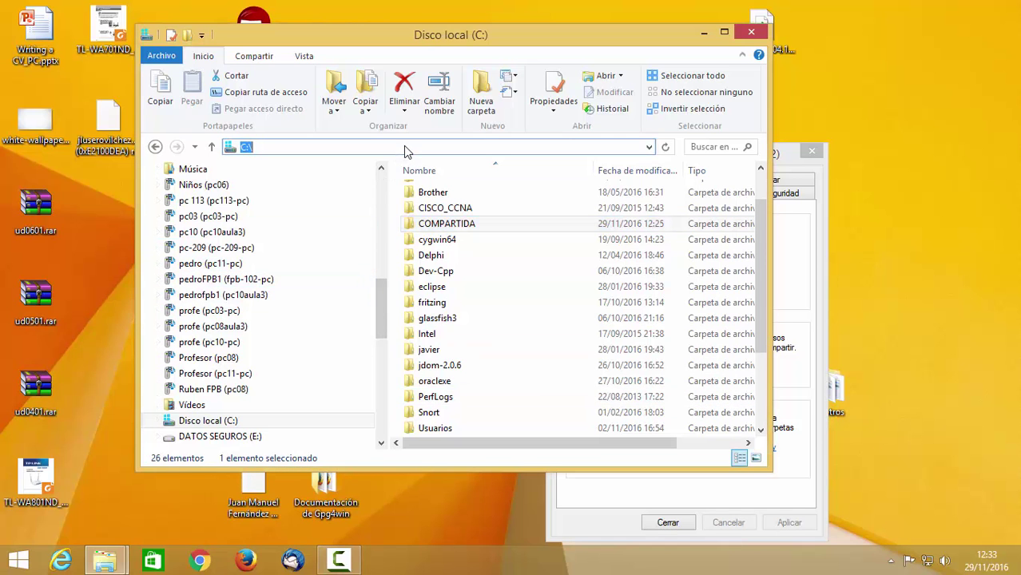
text(\\)
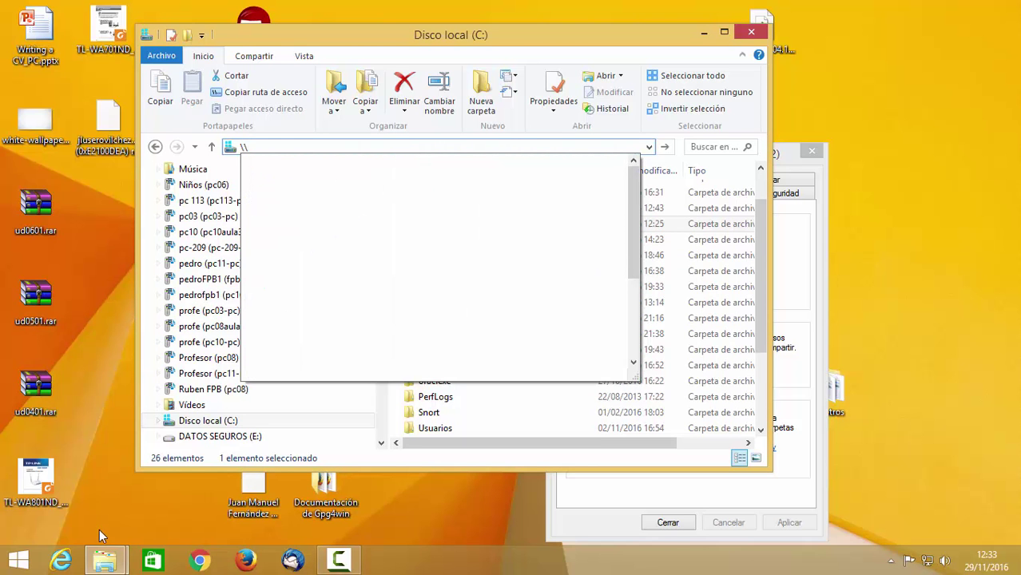
click(19, 560)
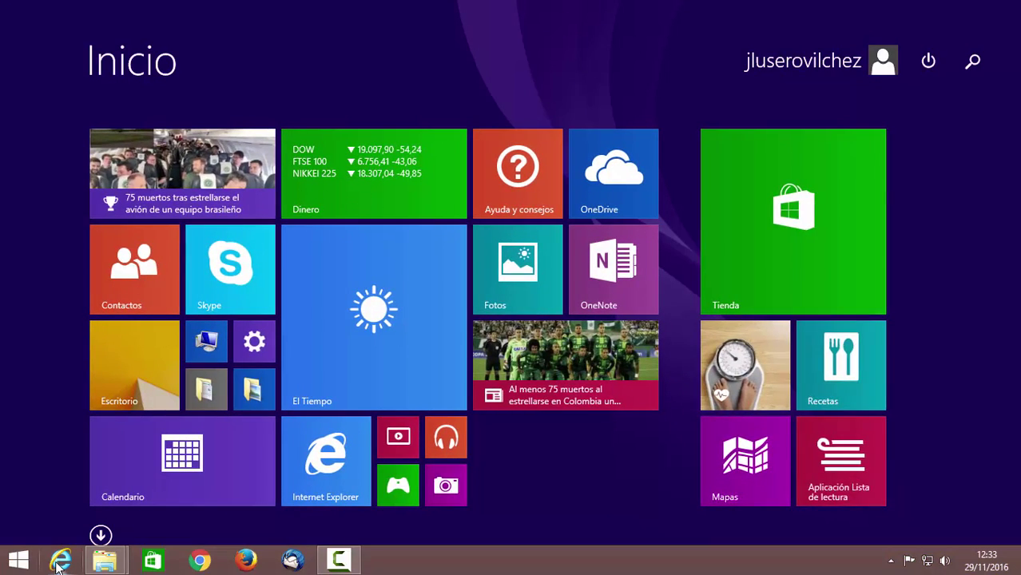
text(símbolo del sistema)
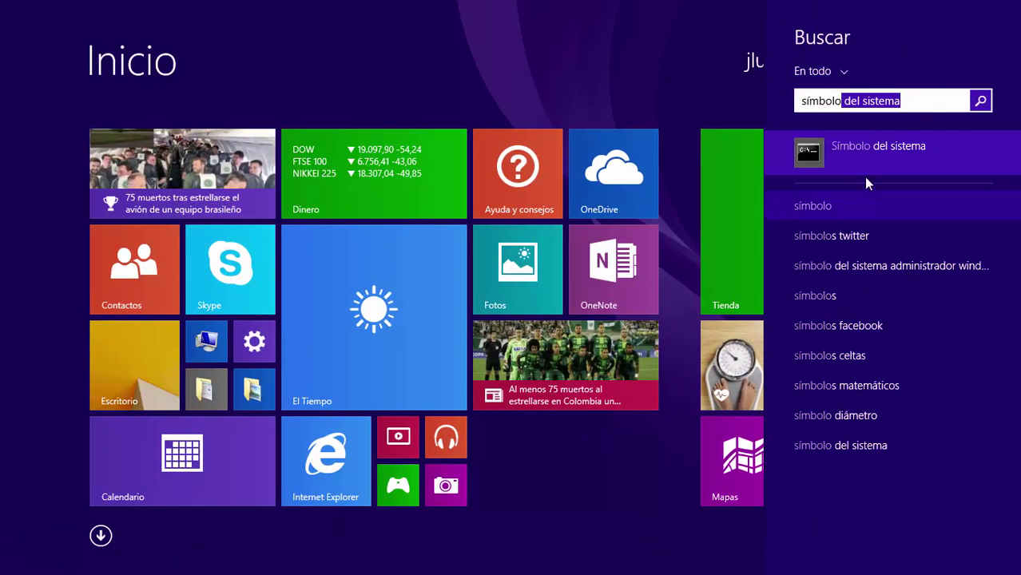
click(867, 165)
- List the network configuration with ipconfig and check the Ethernet adapter's IPv4 address
text(ip config)
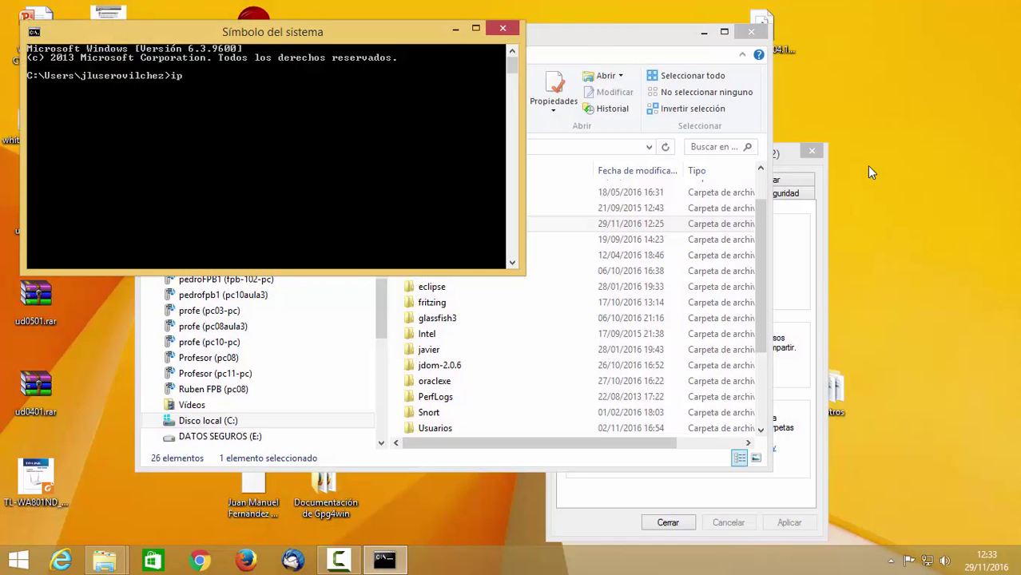
key(Return)
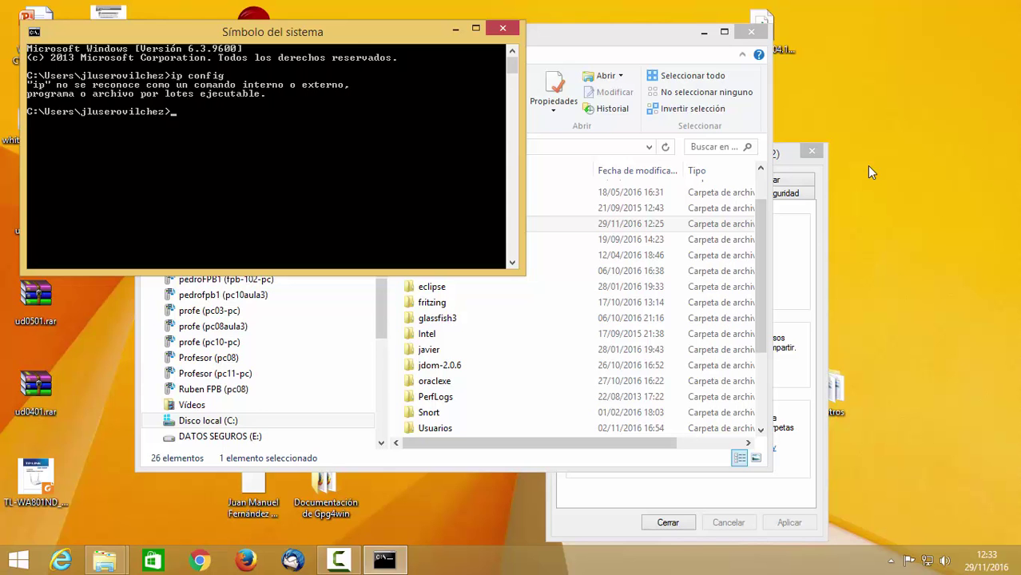
text(ipconfig)
key(Return)
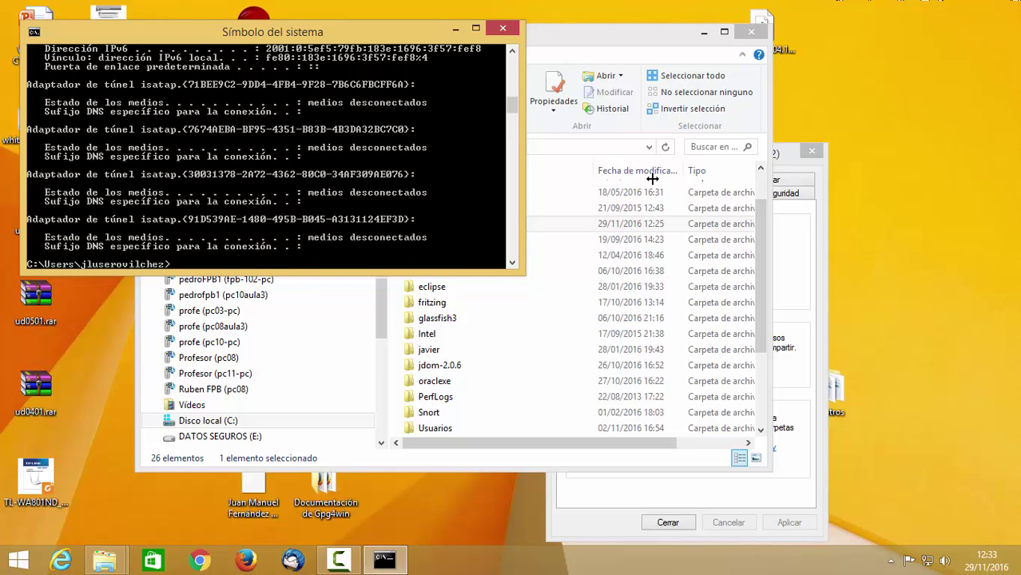
scroll(340, 195, up, 8)
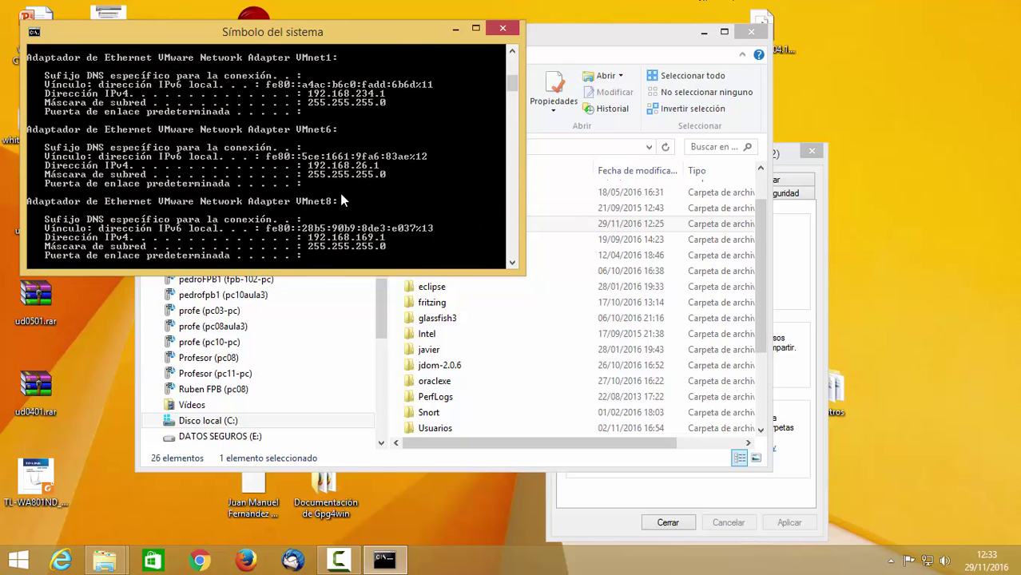
scroll(342, 200, up, 8)
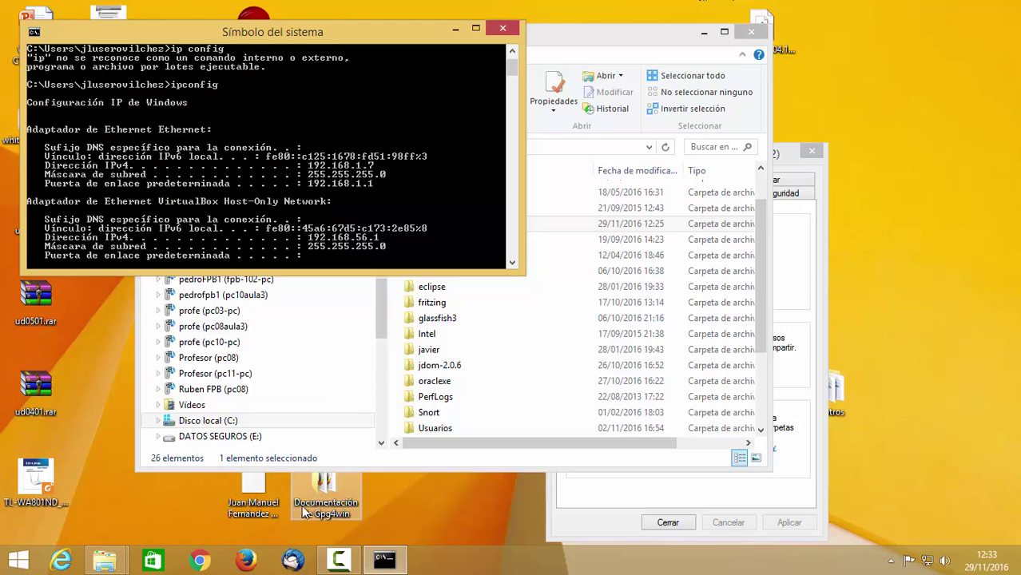
- Browse to \\192.168.1.7 in the file explorer and open its compartida share
click(606, 13)
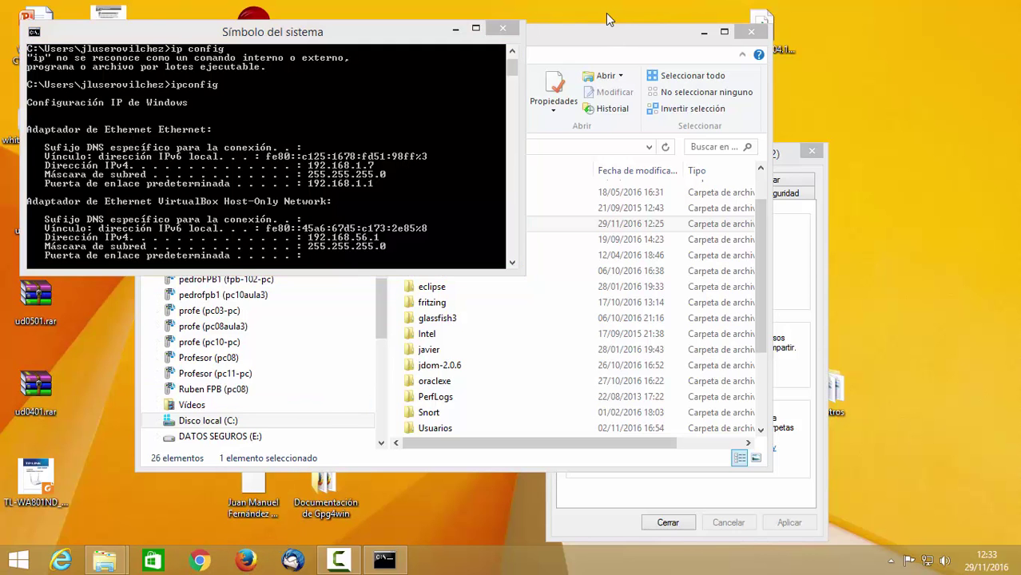
click(590, 50)
click(456, 145)
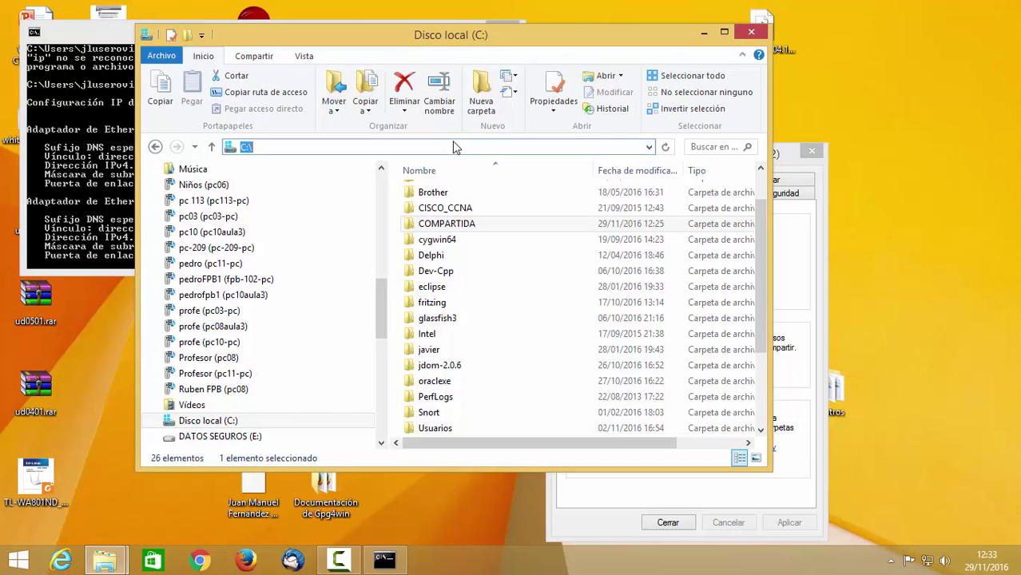
text(\\18)
key(BackSpace)
text(92.168.1.7)
key(Return)
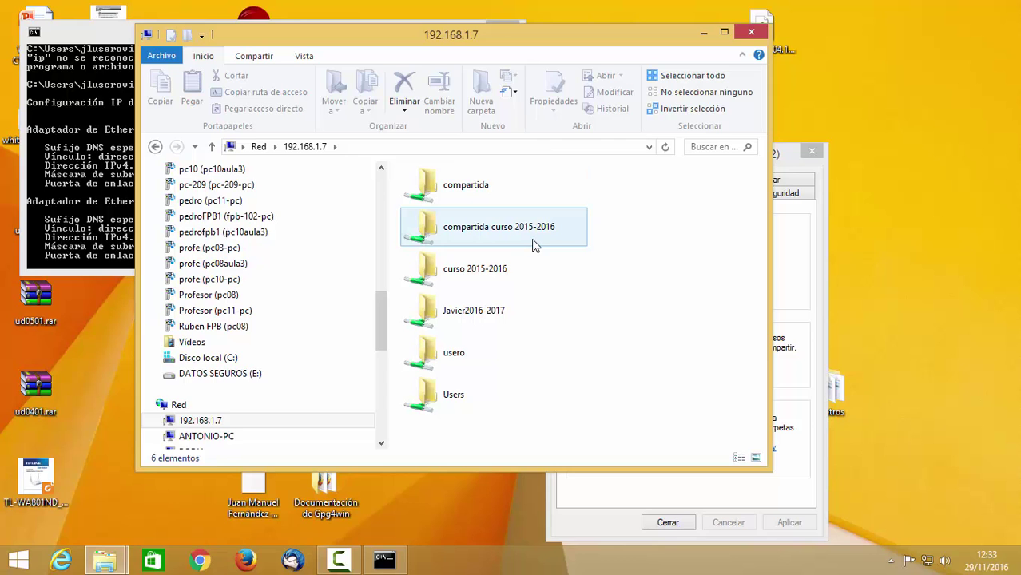
double_click(478, 183)
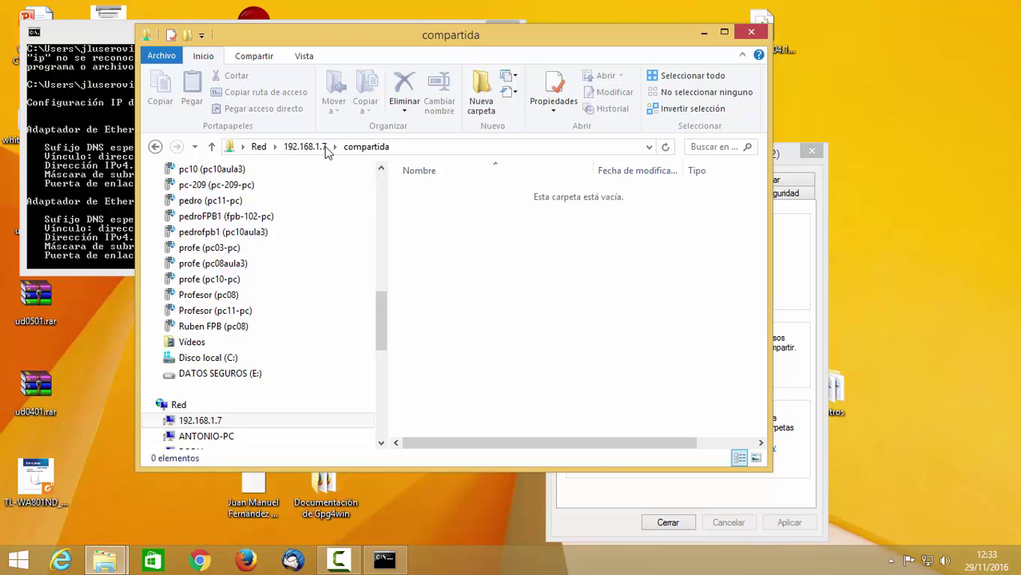
- Look into Nueva carpeta inside the compartida share and return to the shares of 192.168.1.7
click(308, 150)
right_click(446, 189)
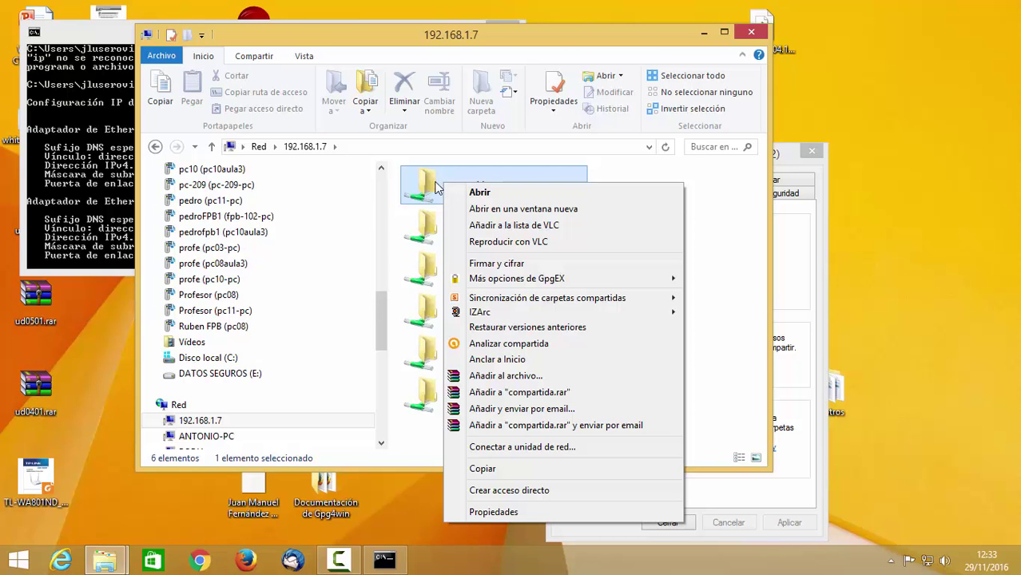
right_click(429, 190)
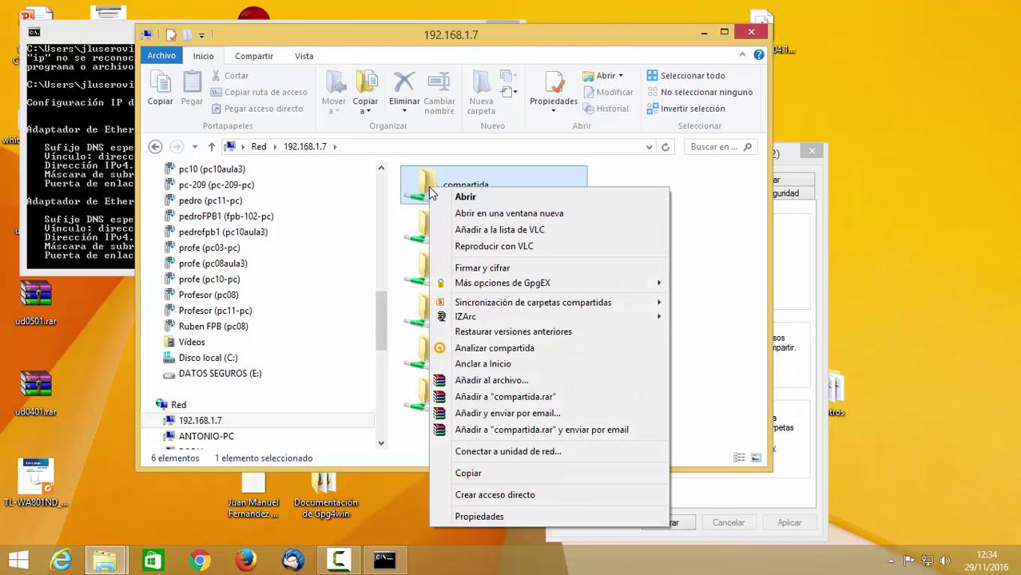
click(460, 196)
double_click(432, 196)
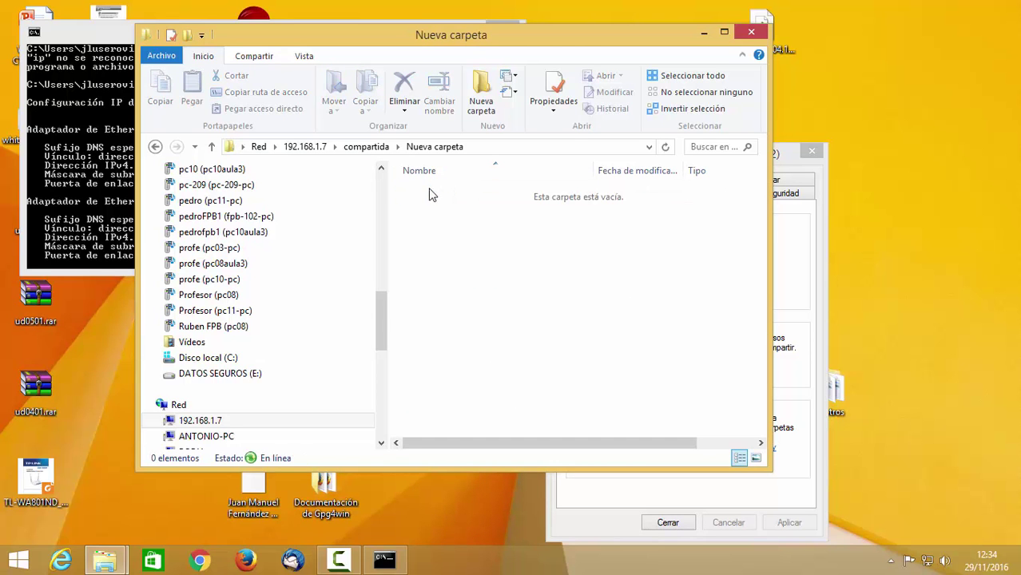
click(155, 147)
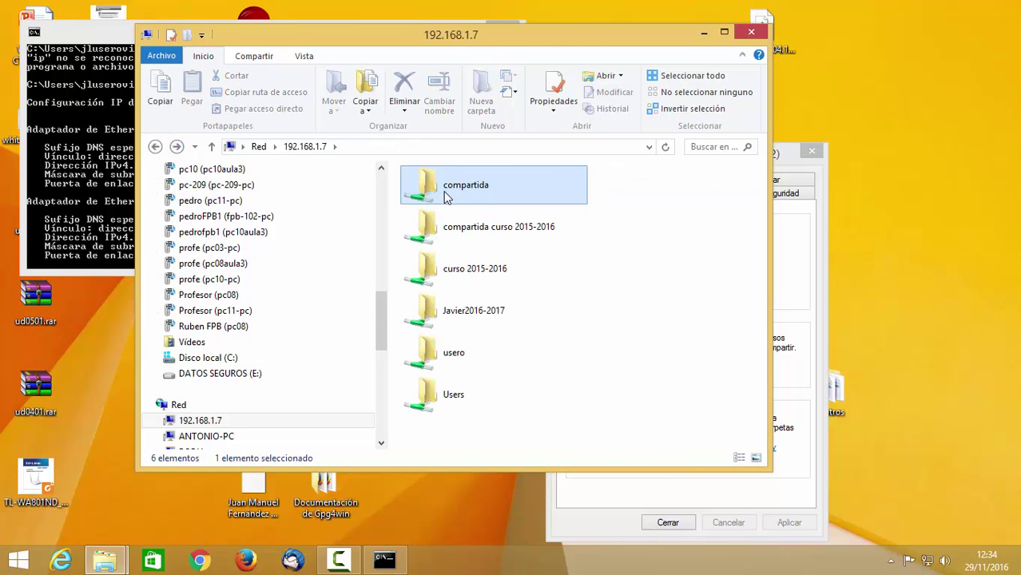
- Map the compartida share as network drive Z: and close the command prompt and the drive's window
right_click(444, 192)
mouse_move(523, 328)
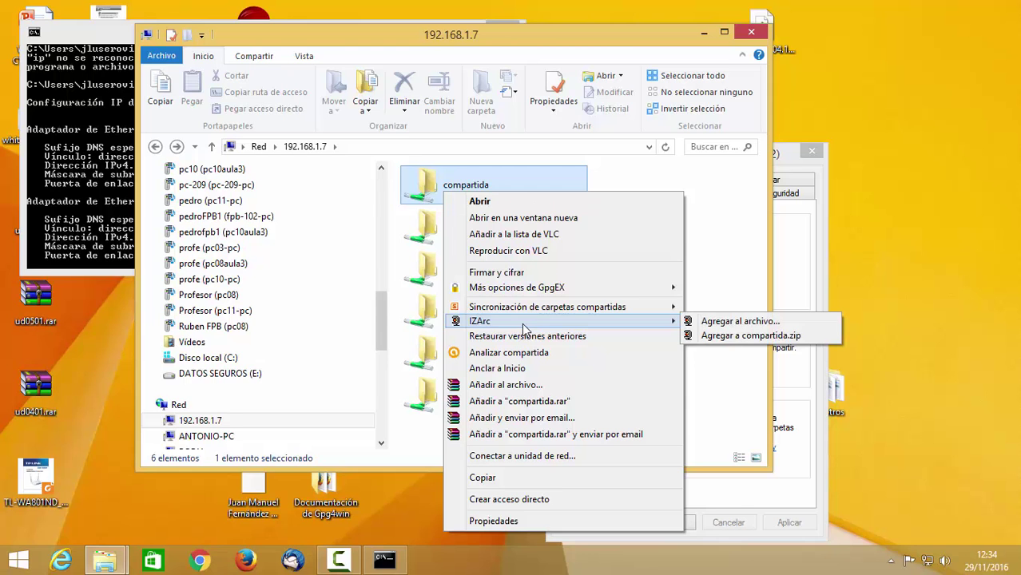
click(524, 454)
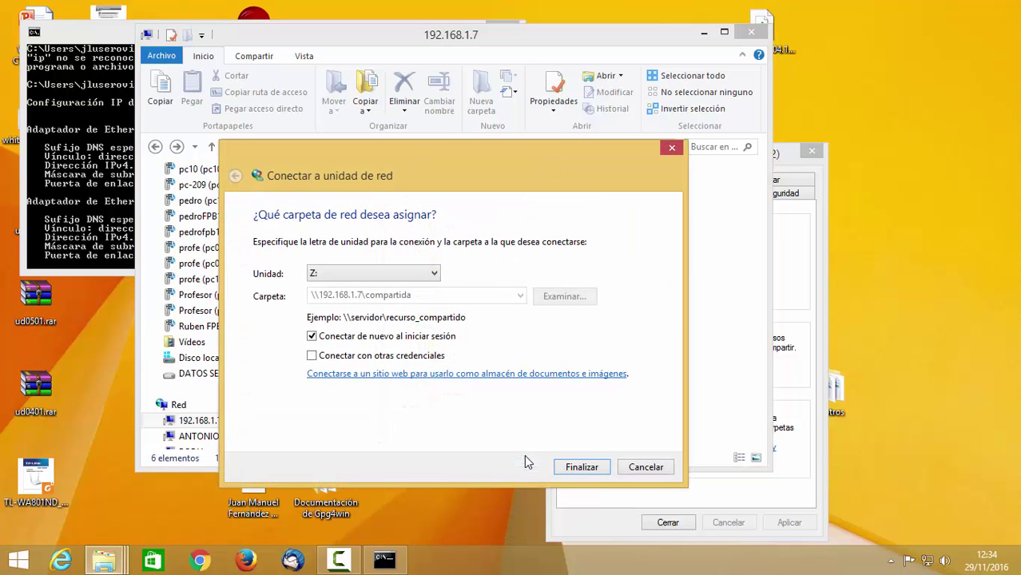
click(363, 272)
click(363, 272)
click(581, 468)
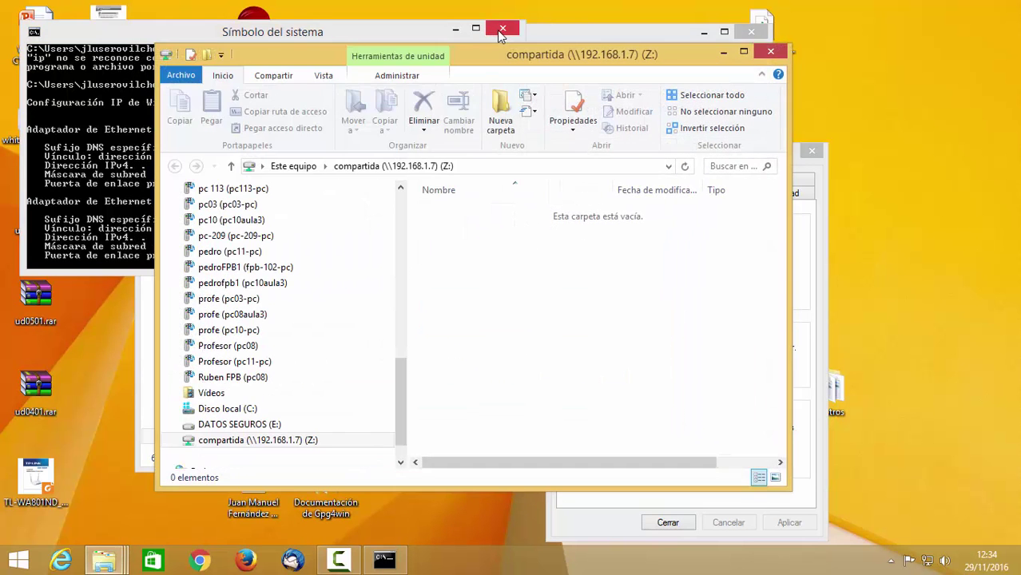
click(502, 32)
click(770, 51)
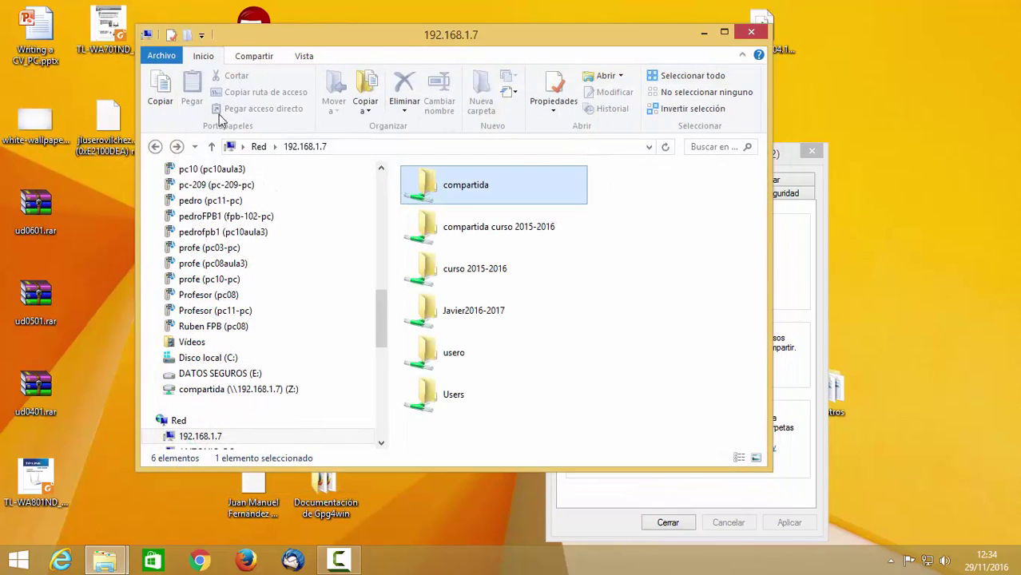
- Go to Este equipo in the file explorer and open the mapped compartida drive (Z:)
click(18, 561)
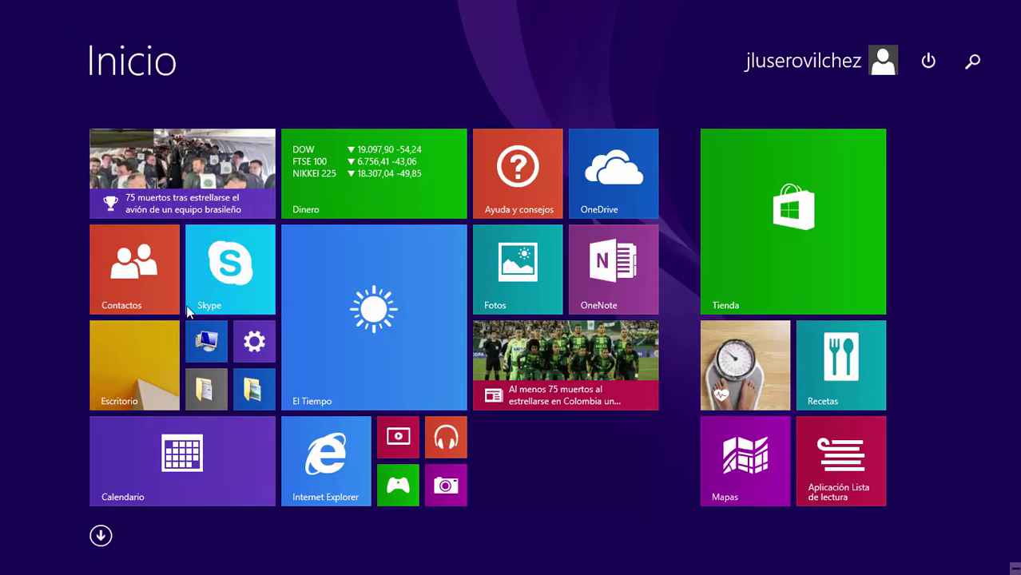
click(159, 395)
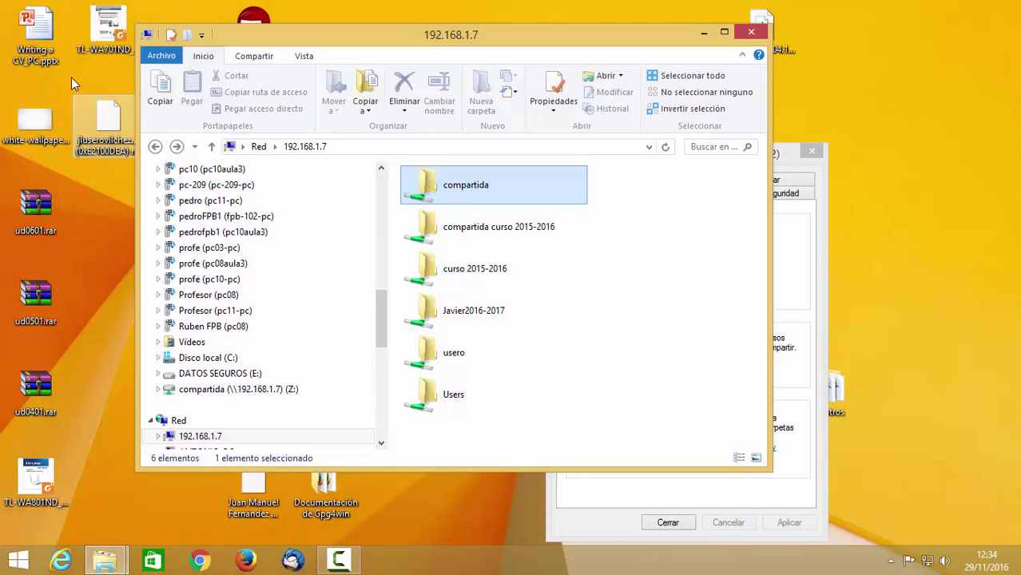
click(110, 560)
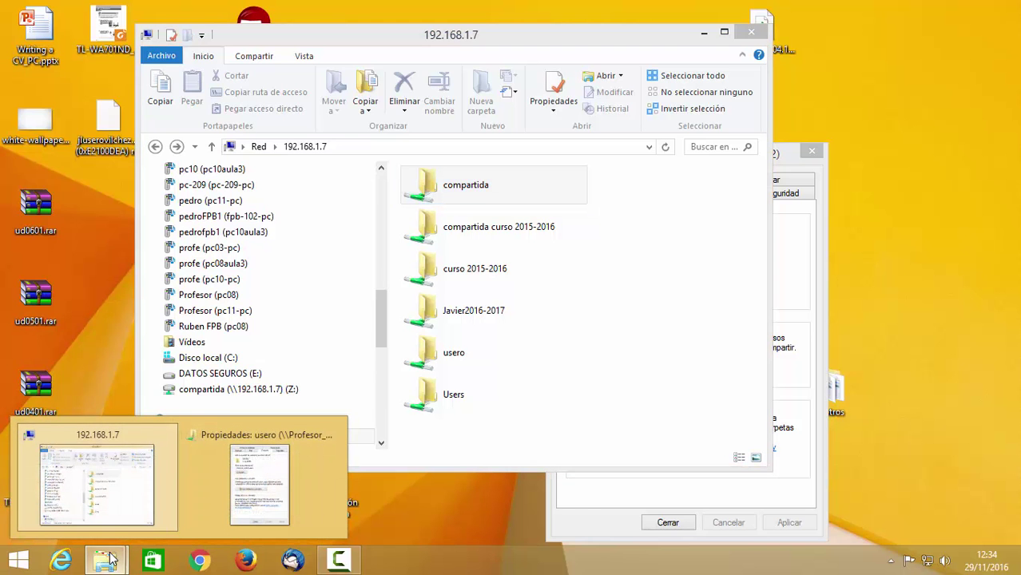
click(130, 520)
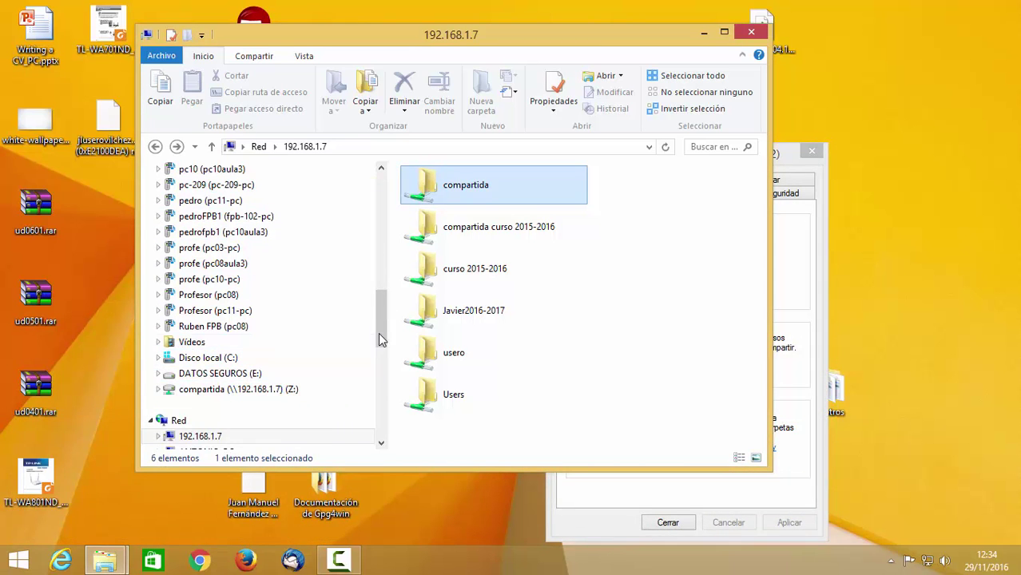
drag(378, 333, 347, 175)
click(179, 322)
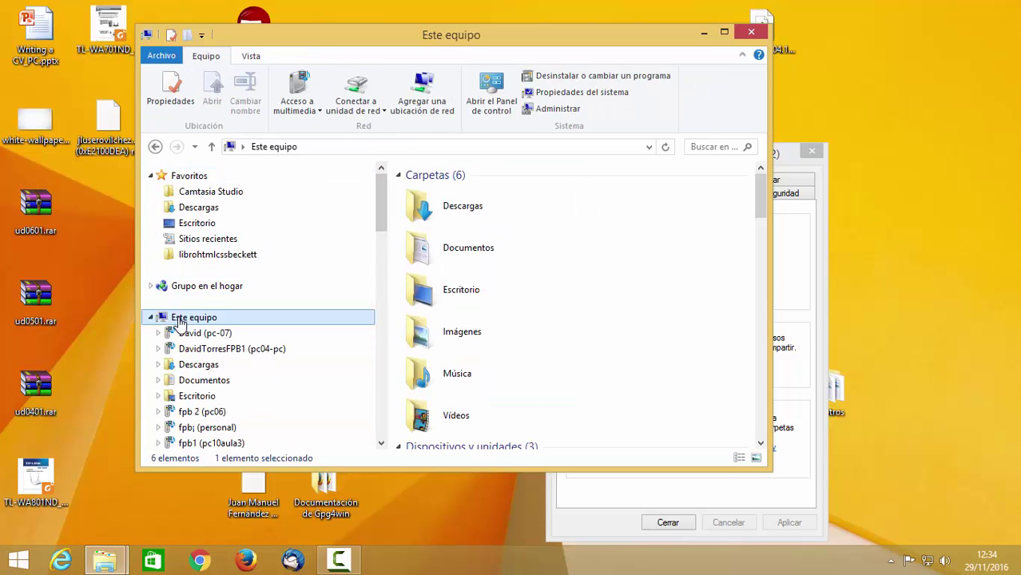
scroll(447, 302, down, 5)
click(453, 304)
scroll(453, 303, down, 5)
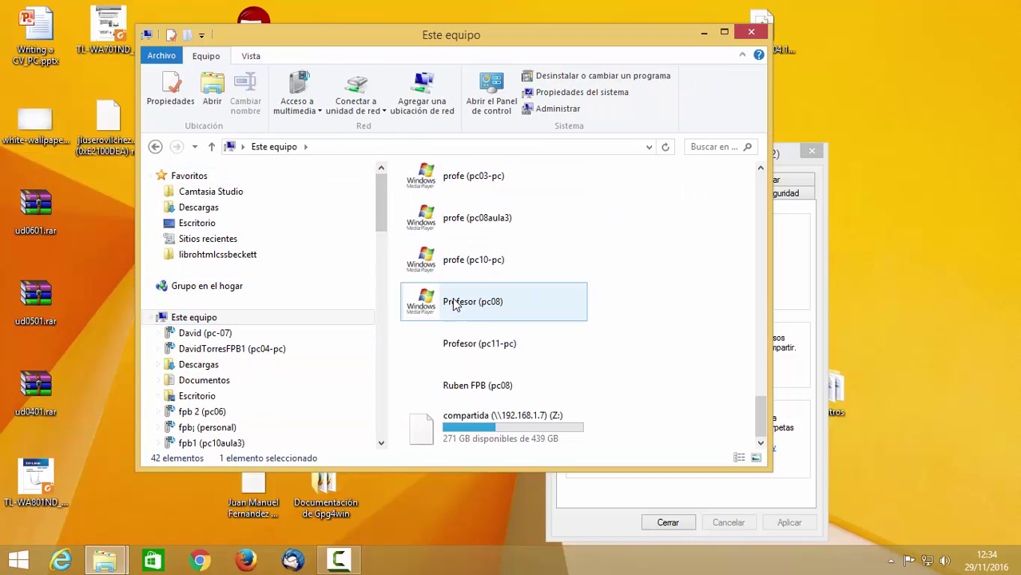
double_click(495, 444)
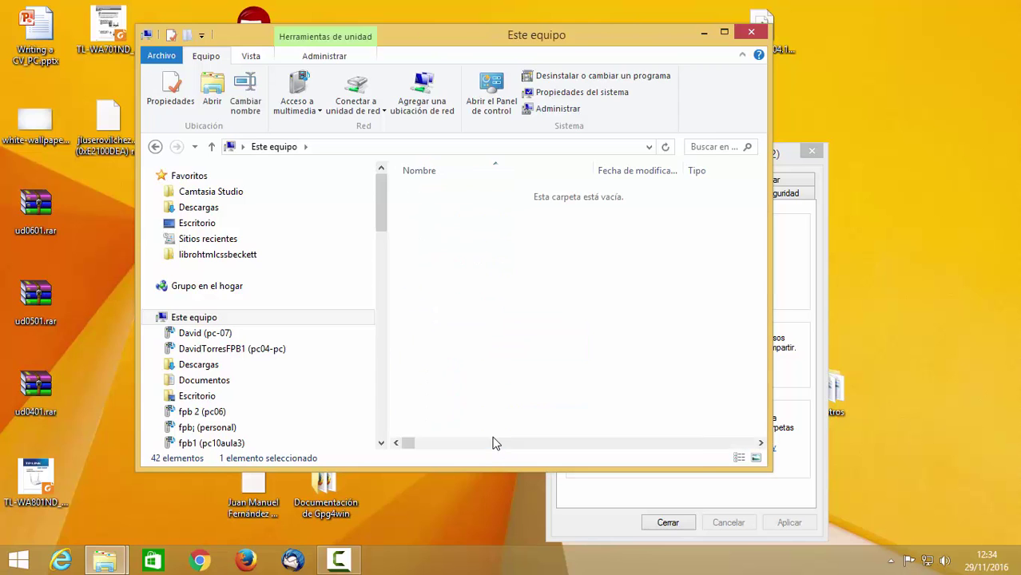